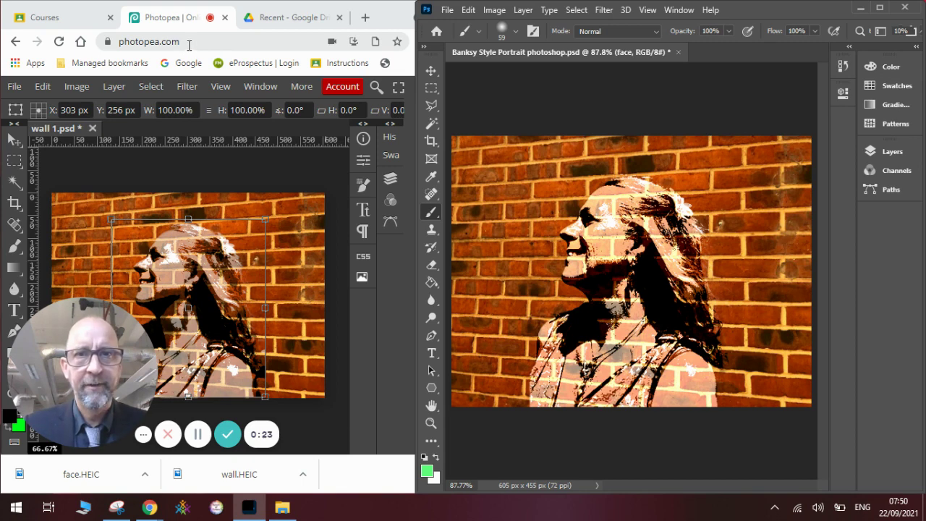
# - Open the wall 1 brick-wall image in Photoshop
pyautogui.click(447, 10)
pyautogui.click(455, 36)
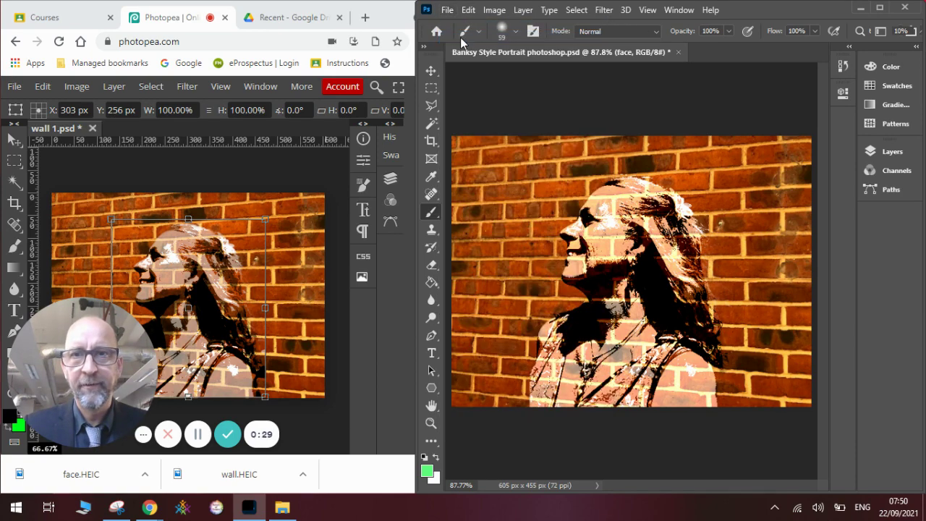
pyautogui.click(564, 128)
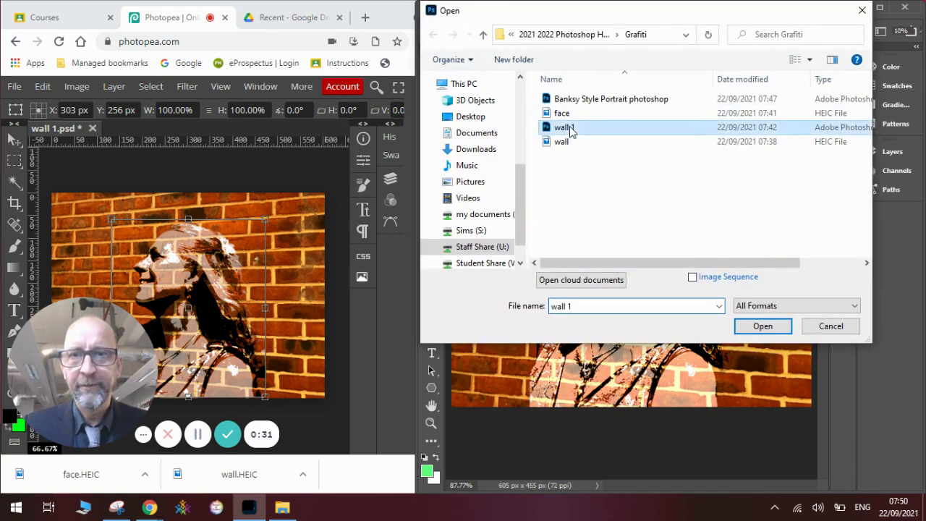
pyautogui.click(764, 326)
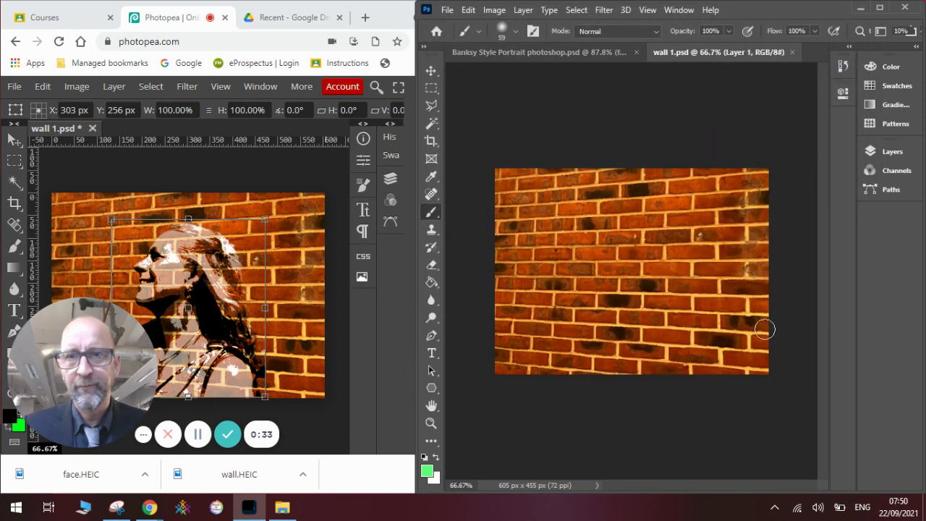
# - Place Embedded the face photo onto the wall, dismissing the Camera Raw HEIC warning
pyautogui.click(446, 10)
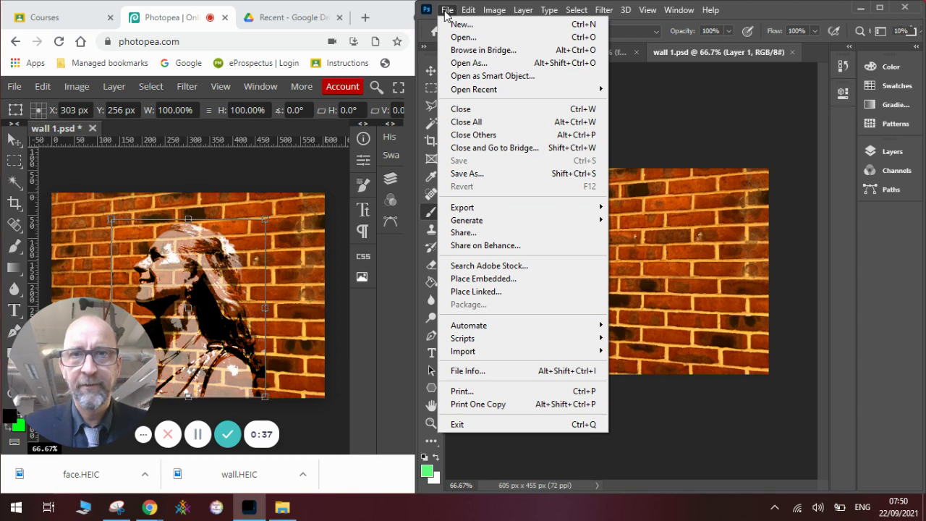
pyautogui.click(446, 11)
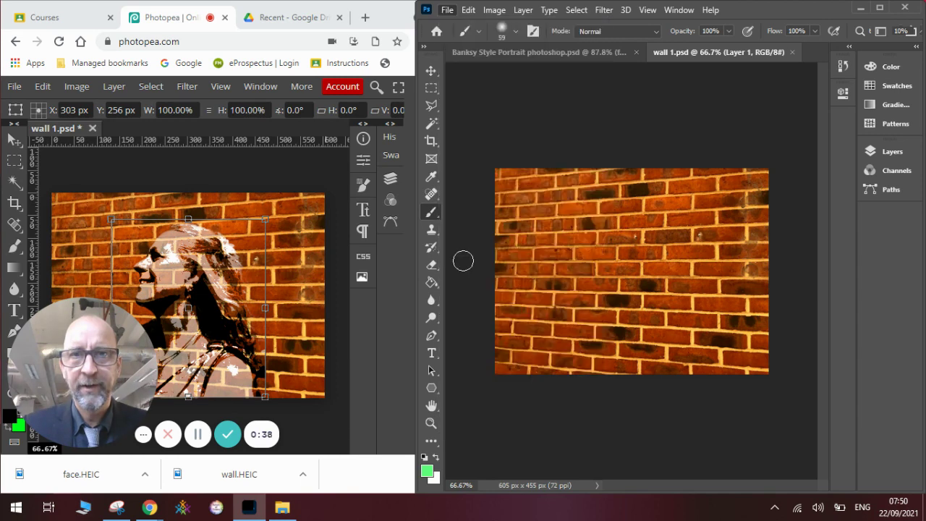
pyautogui.click(444, 9)
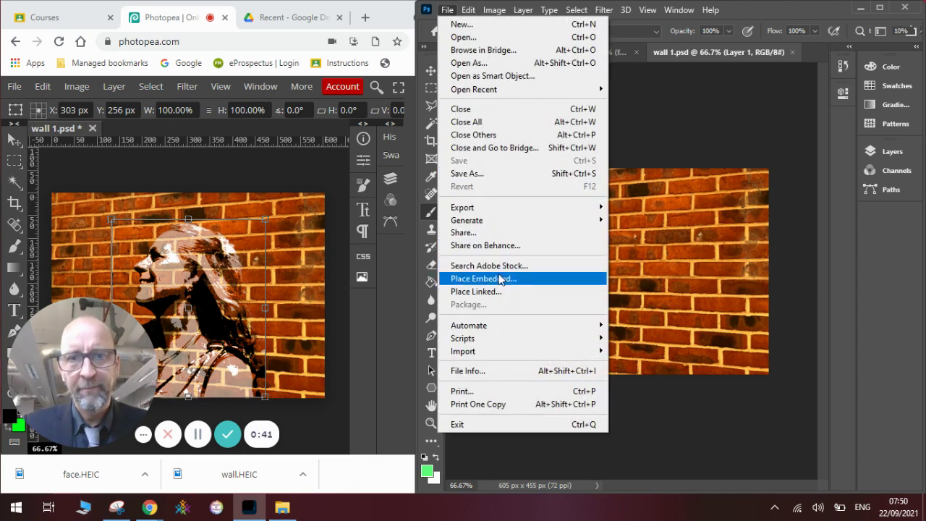
pyautogui.click(501, 279)
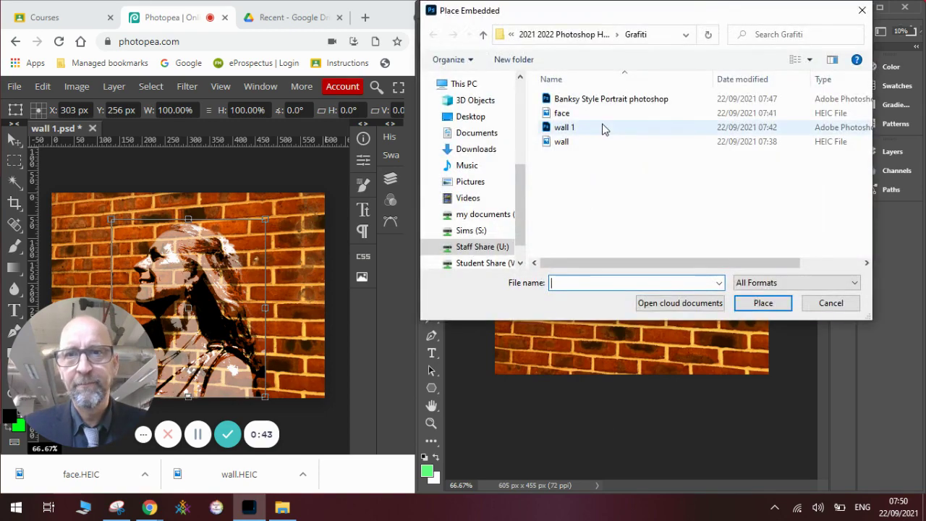
pyautogui.click(586, 114)
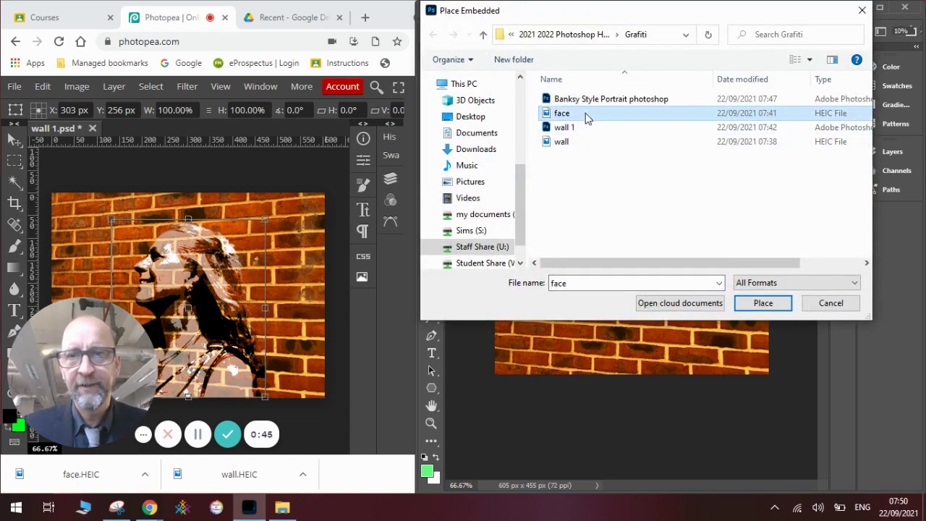
pyautogui.click(762, 304)
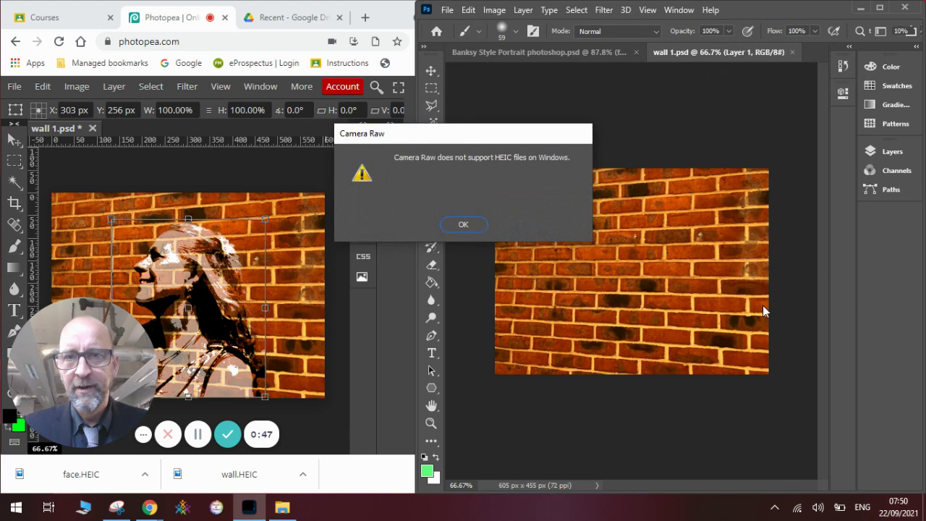
pyautogui.click(467, 224)
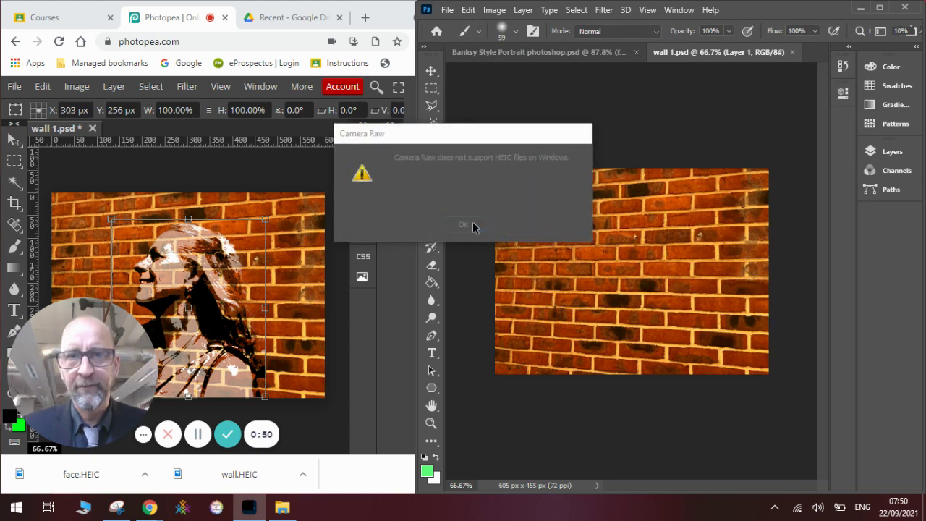
pyautogui.click(467, 225)
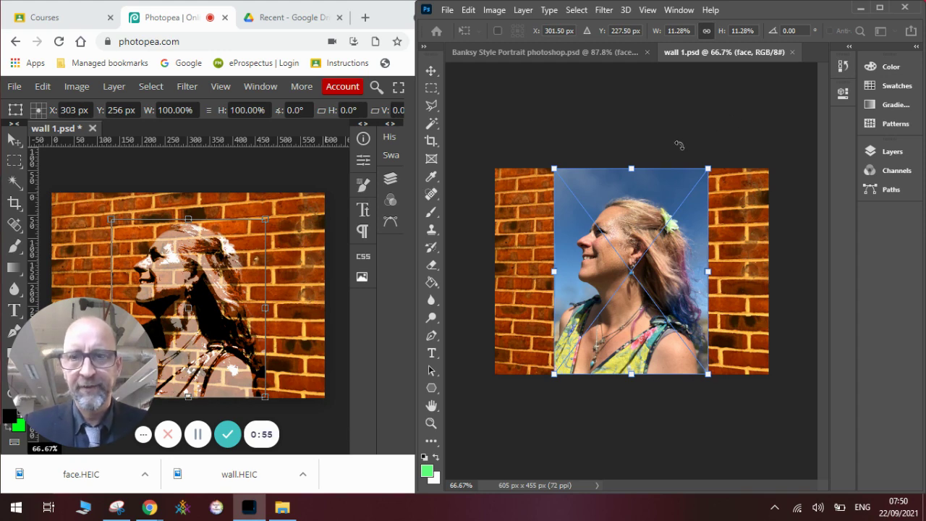
# - Commit the face placement and apply Rasterize Layer to the face layer
pyautogui.press('Return')
pyautogui.press('b')
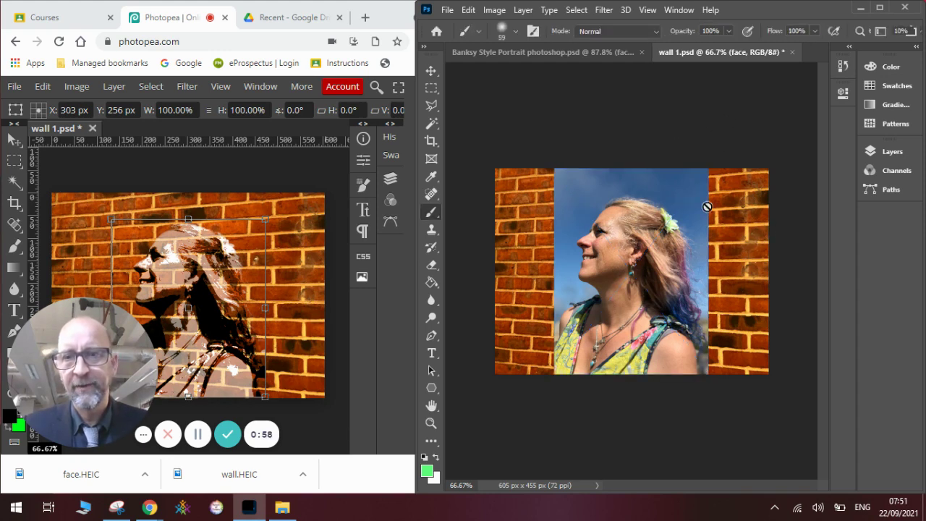
pyautogui.click(887, 153)
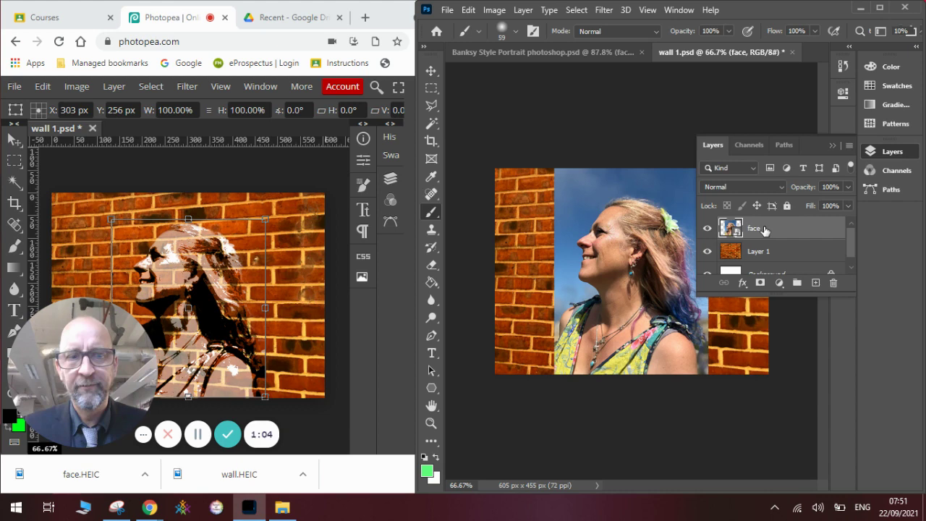
pyautogui.rightClick(764, 226)
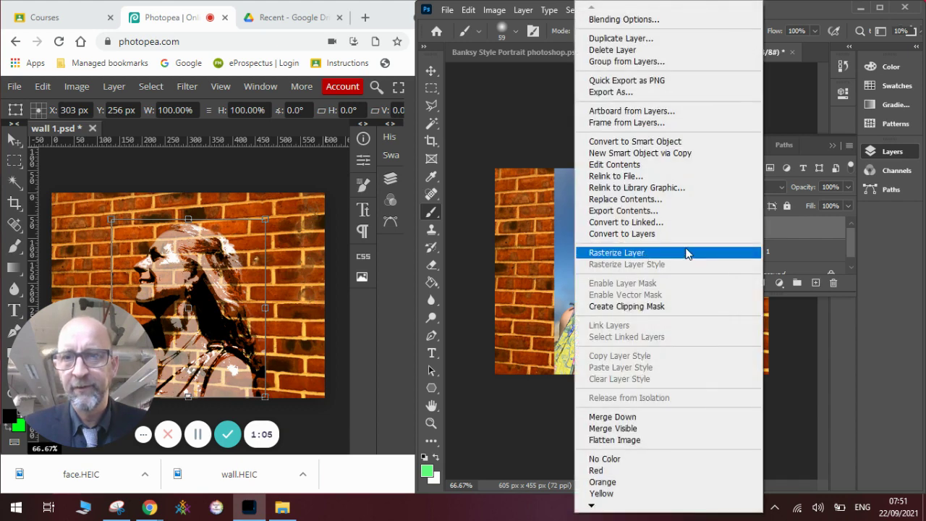
pyautogui.click(684, 255)
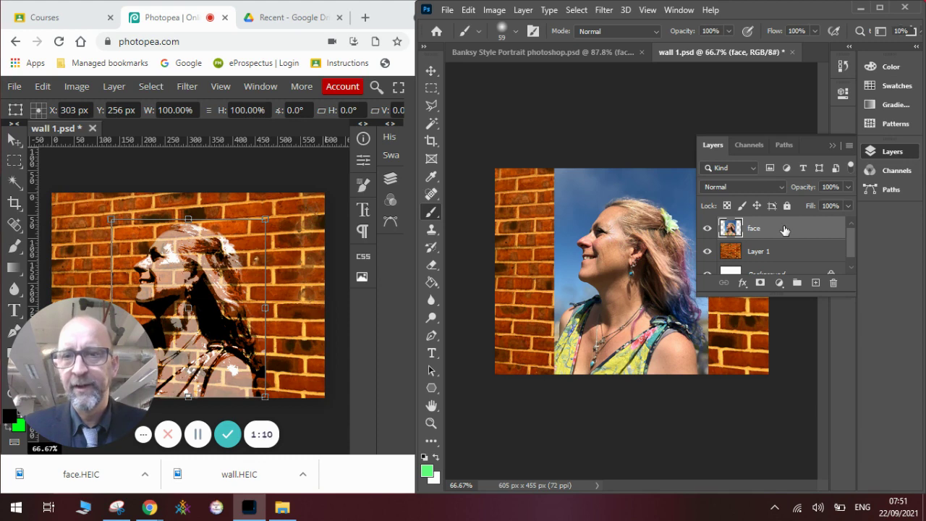
pyautogui.click(892, 155)
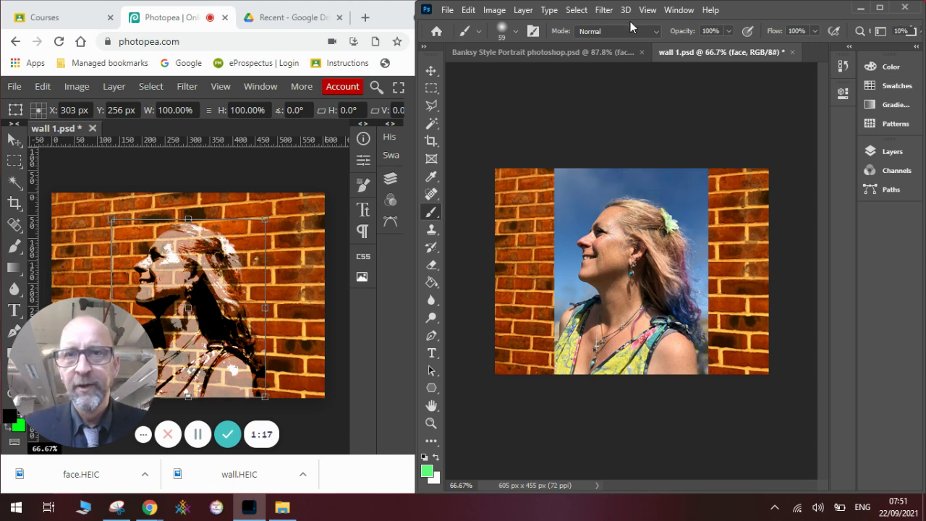
# - Select the subject, invert the selection, delete the blue sky, then deselect
pyautogui.click(577, 12)
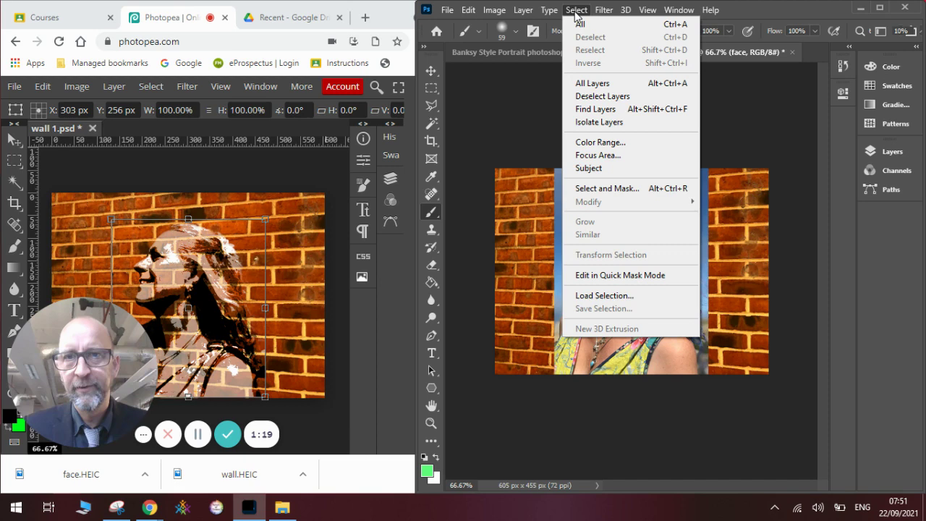
pyautogui.click(600, 170)
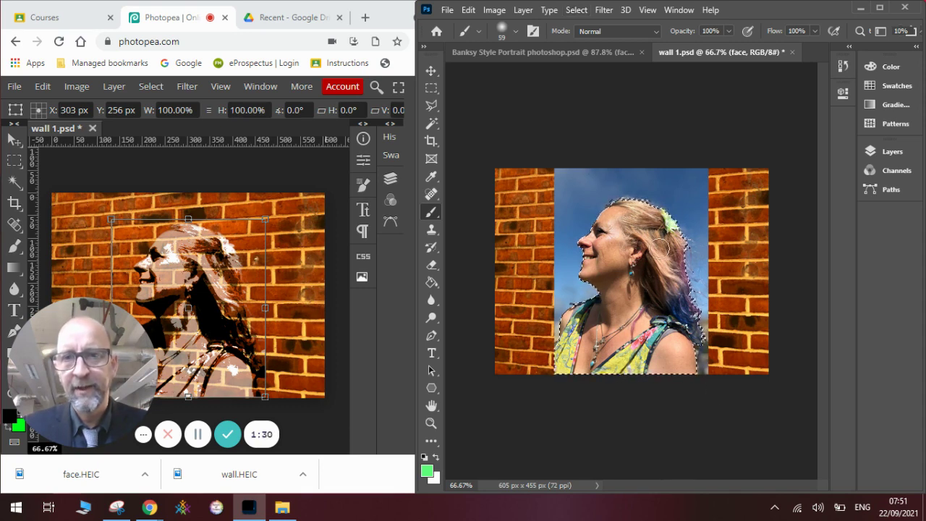
pyautogui.click(577, 10)
pyautogui.click(599, 62)
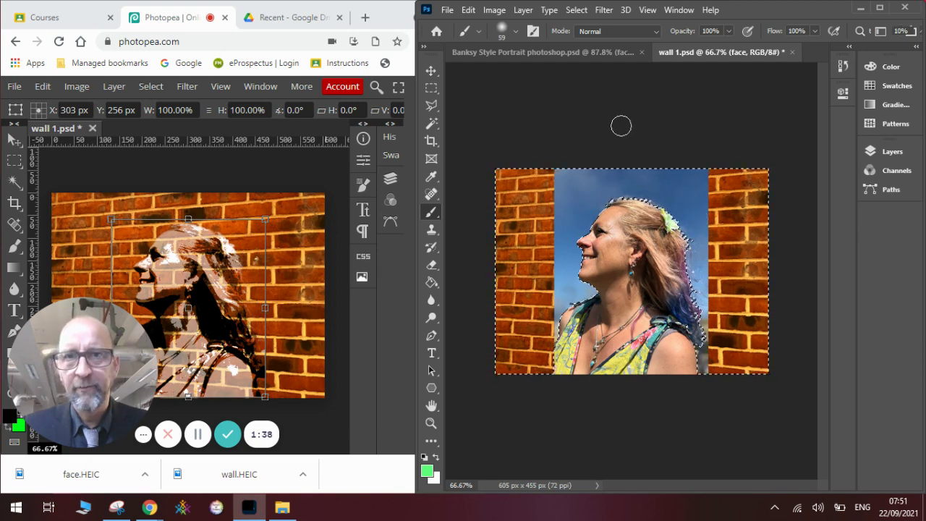
pyautogui.press('Delete')
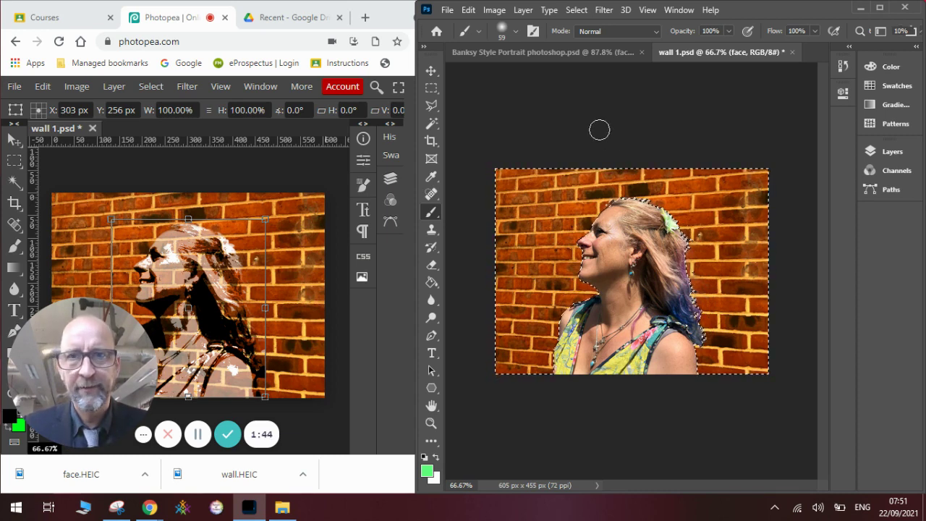
pyautogui.click(578, 10)
pyautogui.click(592, 37)
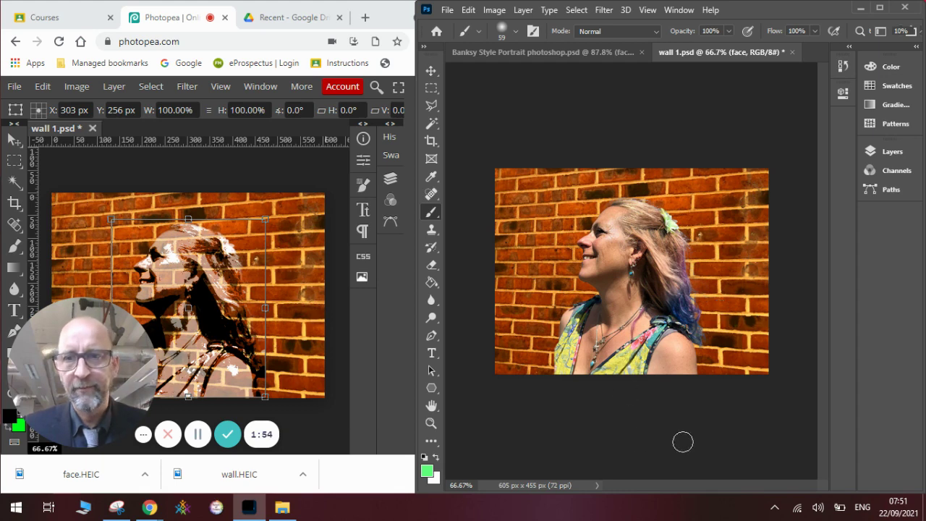
# - Apply Posterize to the face layer with Levels set to 3
pyautogui.click(495, 10)
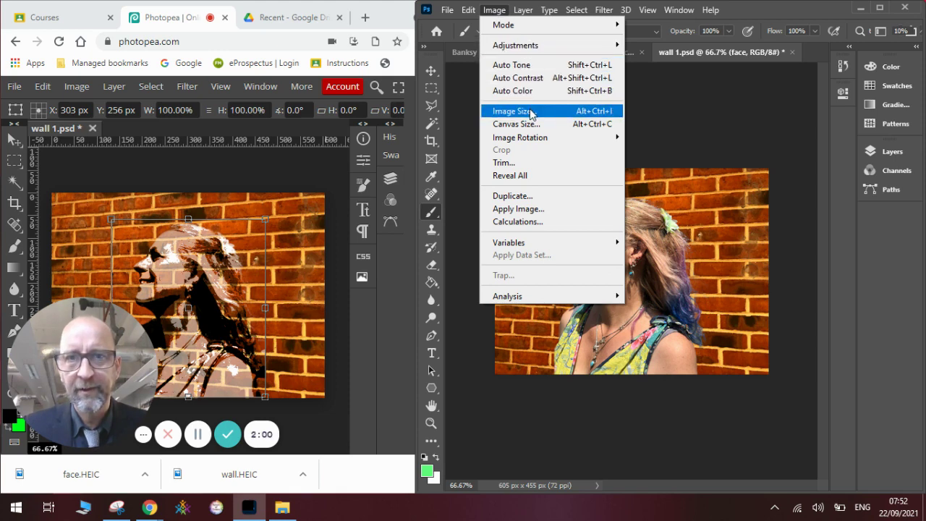
pyautogui.moveTo(530, 51)
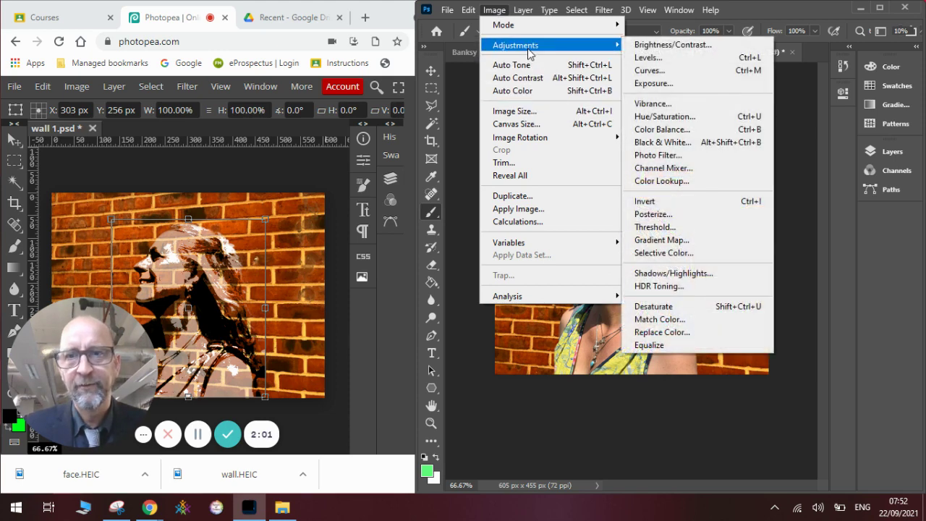
pyautogui.click(681, 216)
pyautogui.click(367, 157)
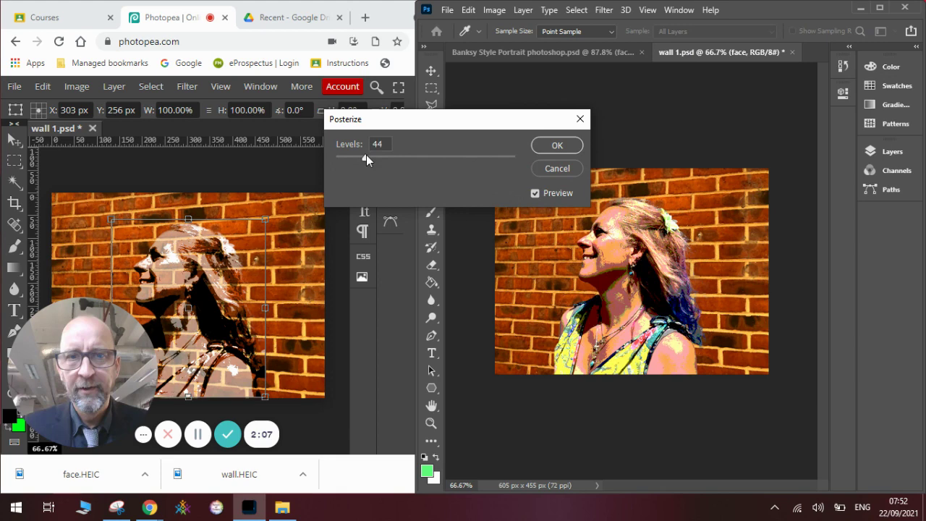
pyautogui.moveTo(366, 155); pyautogui.dragTo(406, 156)
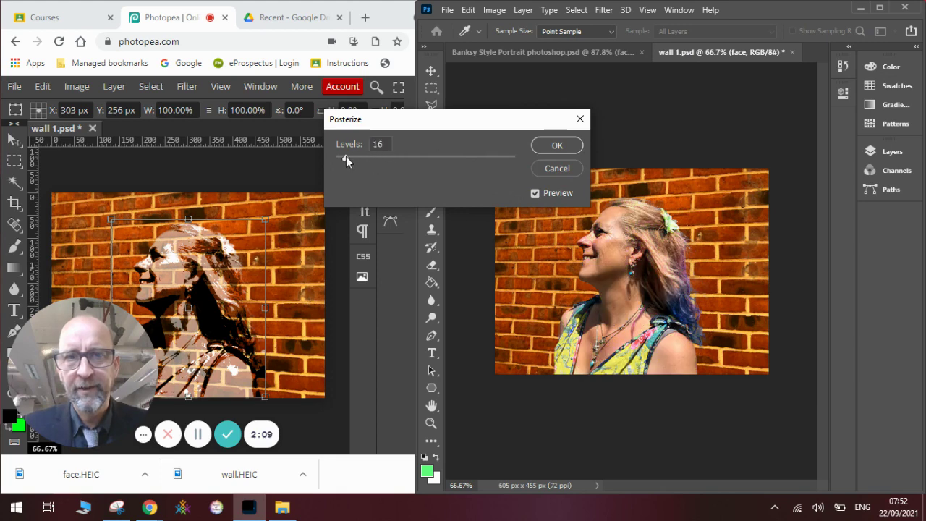
pyautogui.moveTo(346, 156); pyautogui.dragTo(321, 157)
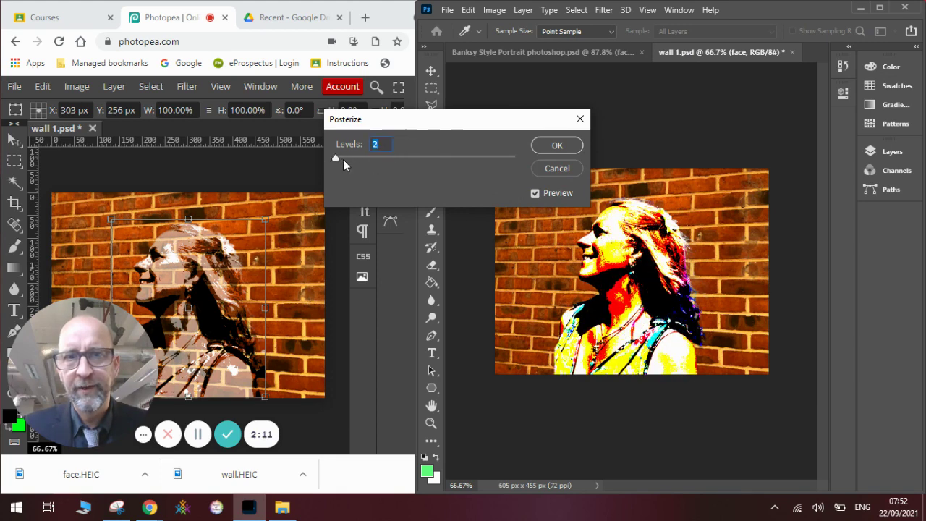
pyautogui.click(343, 159)
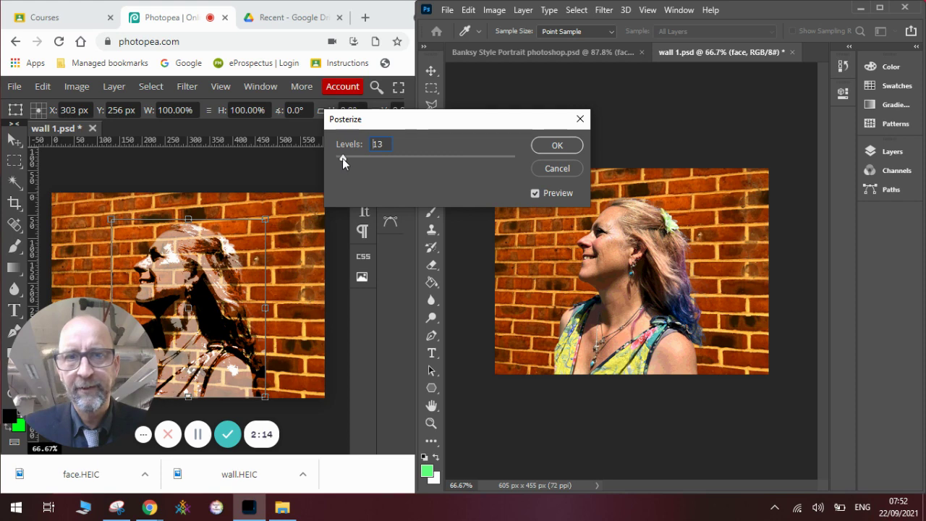
pyautogui.moveTo(343, 158); pyautogui.dragTo(337, 158)
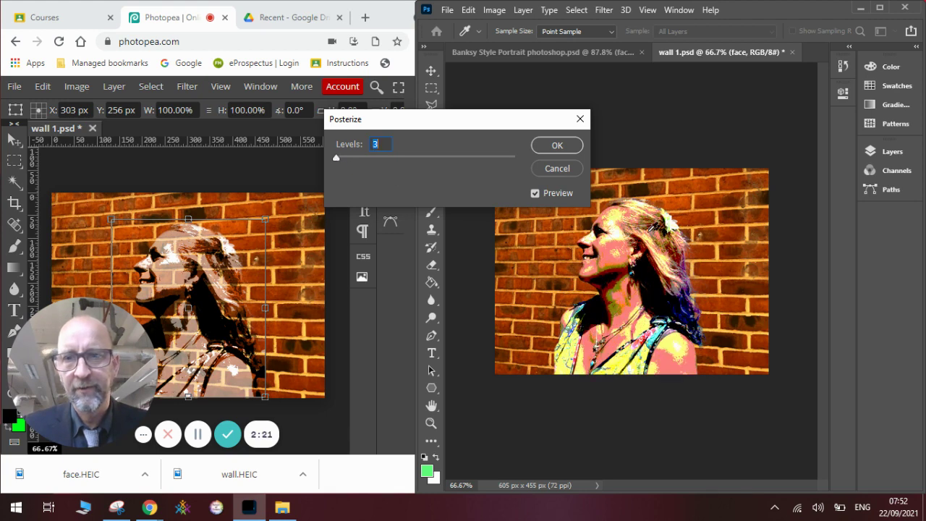
pyautogui.click(543, 147)
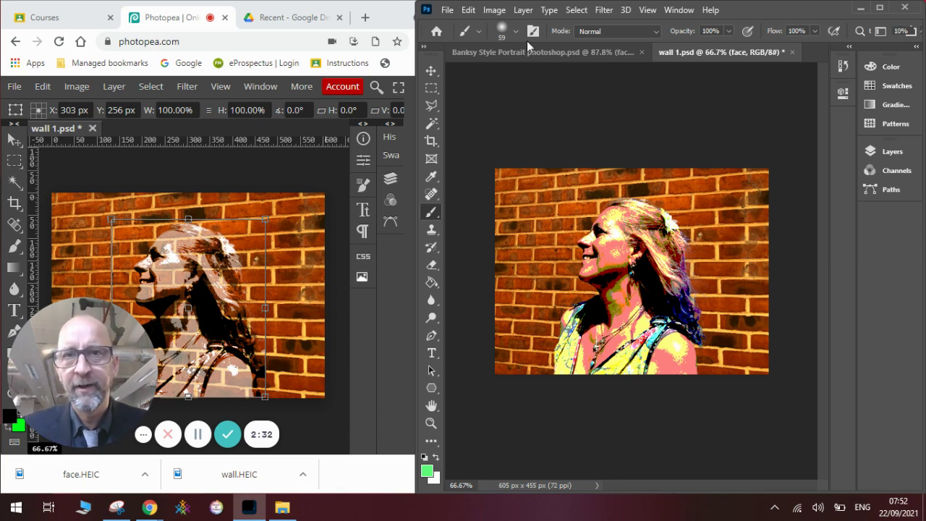
# - Apply Hue/Saturation with Saturation -100 and Lightness slightly lowered
pyautogui.click(496, 10)
pyautogui.moveTo(502, 45)
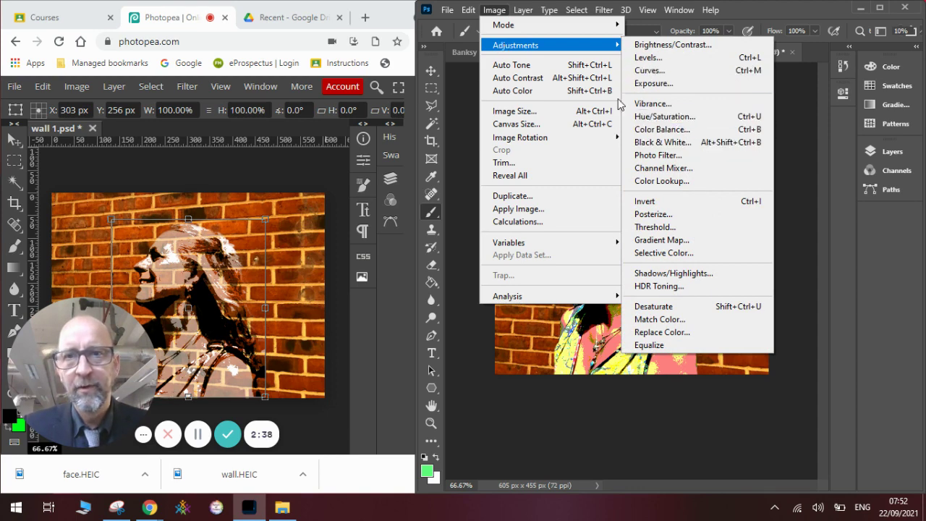
pyautogui.click(687, 117)
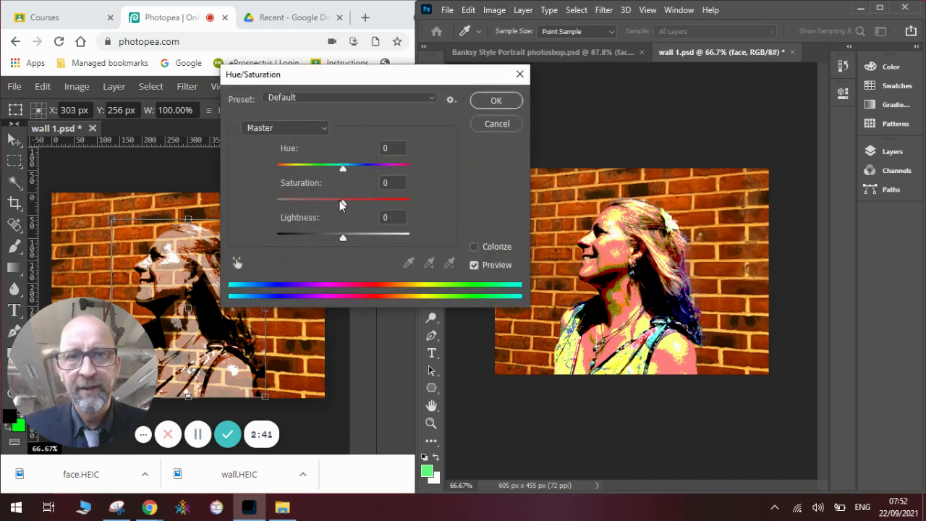
pyautogui.moveTo(341, 202); pyautogui.dragTo(276, 205)
pyautogui.click(277, 204)
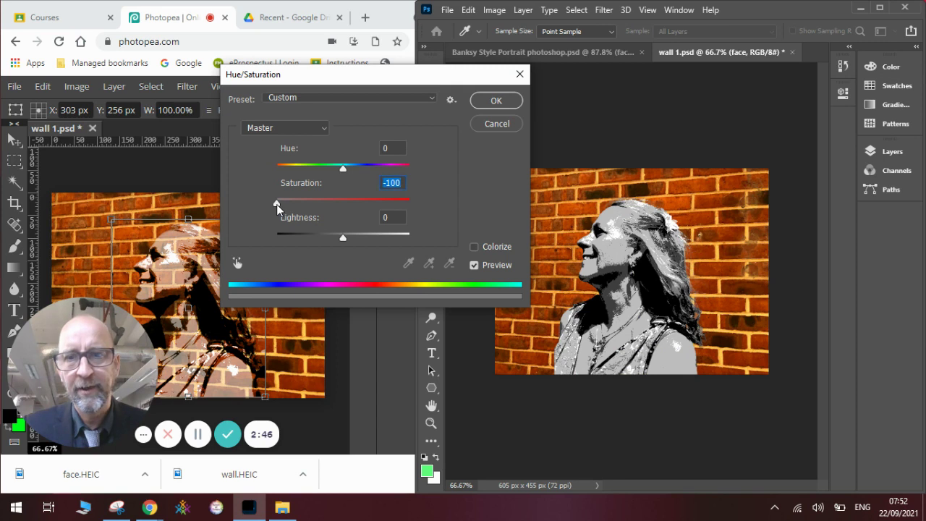
pyautogui.moveTo(345, 239)
pyautogui.mouseDown()
pyautogui.moveTo(367, 239)
pyautogui.moveTo(326, 240)
pyautogui.moveTo(343, 242)
pyautogui.mouseUp()
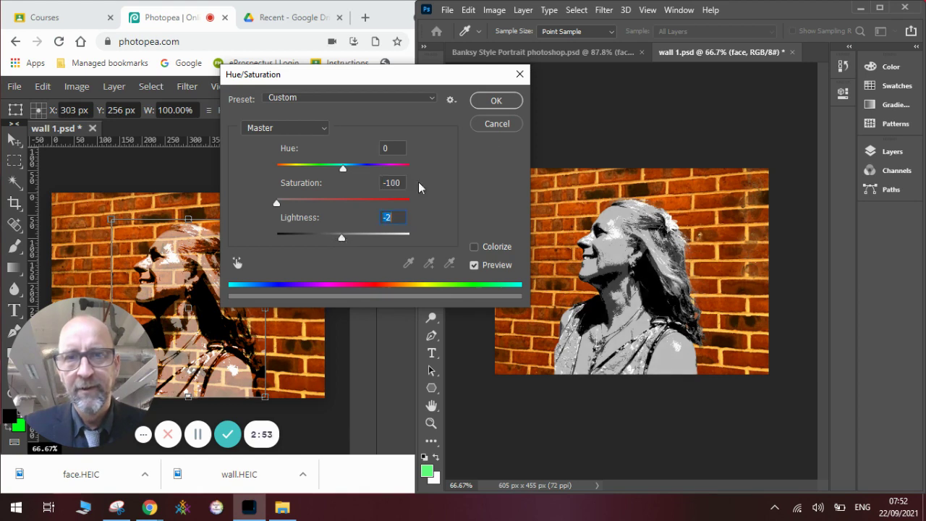
pyautogui.click(495, 106)
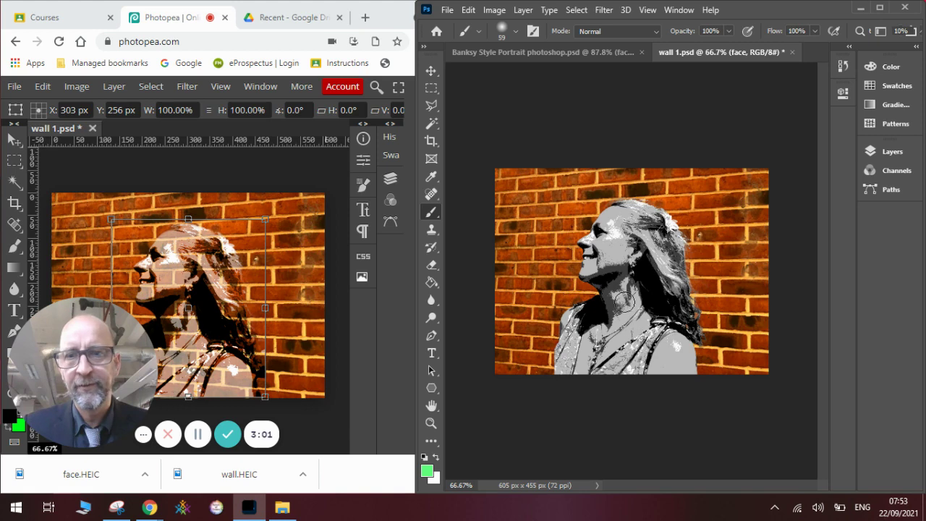
# - Set the face layer's blend mode to Hard Light and its opacity to 82%
pyautogui.click(878, 153)
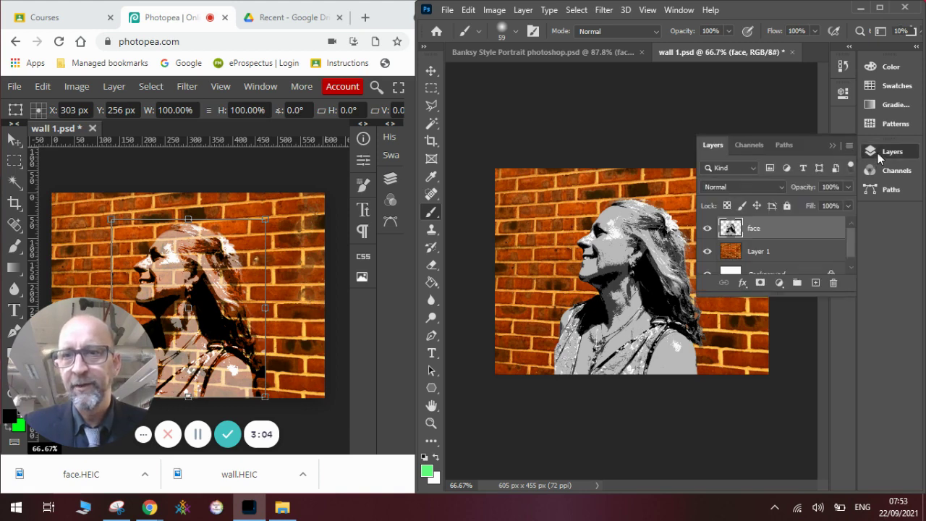
pyautogui.click(768, 188)
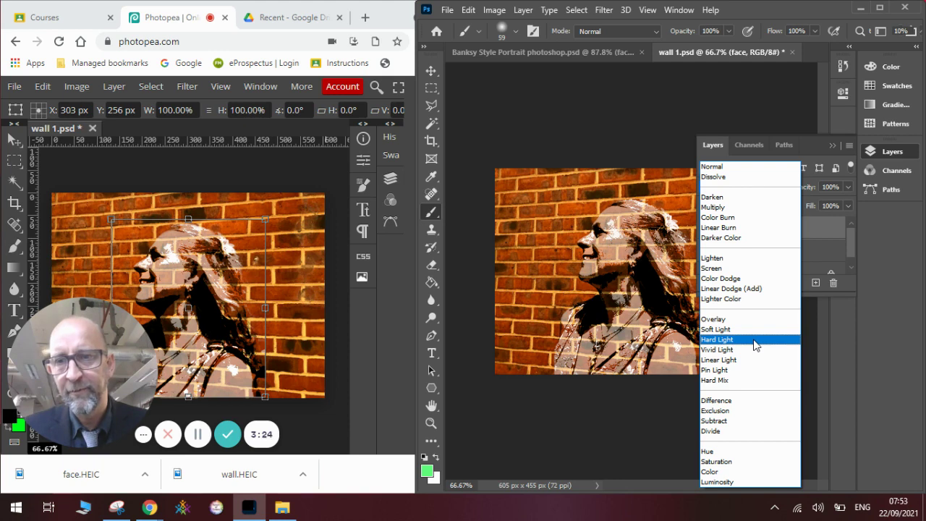
pyautogui.click(755, 345)
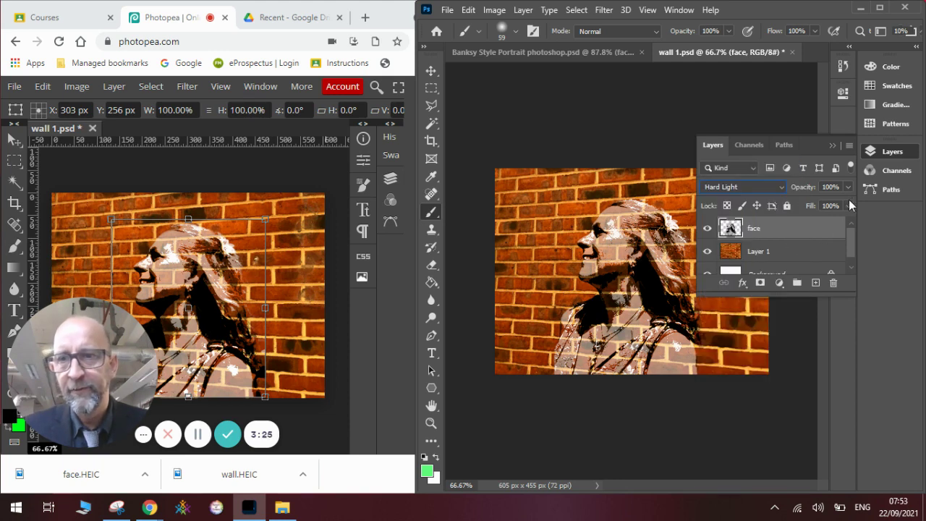
pyautogui.moveTo(849, 188); pyautogui.dragTo(828, 202)
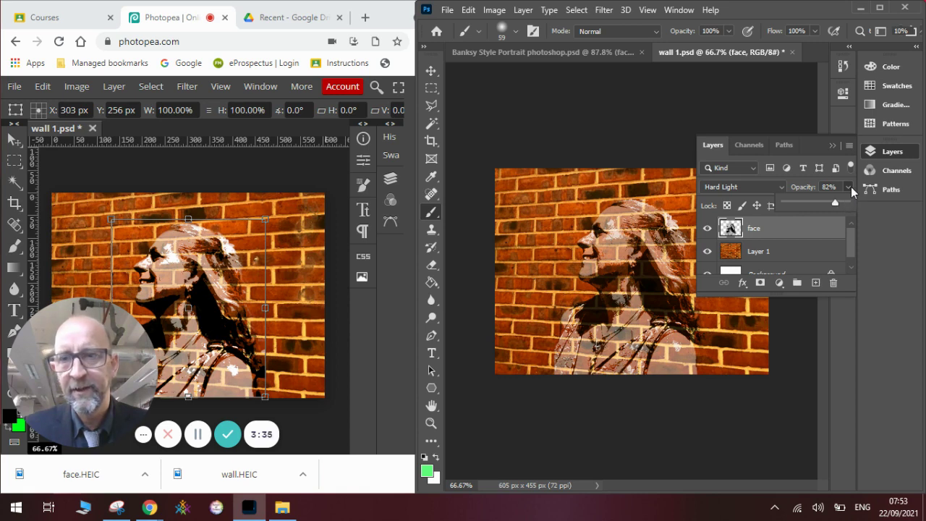
pyautogui.click(851, 186)
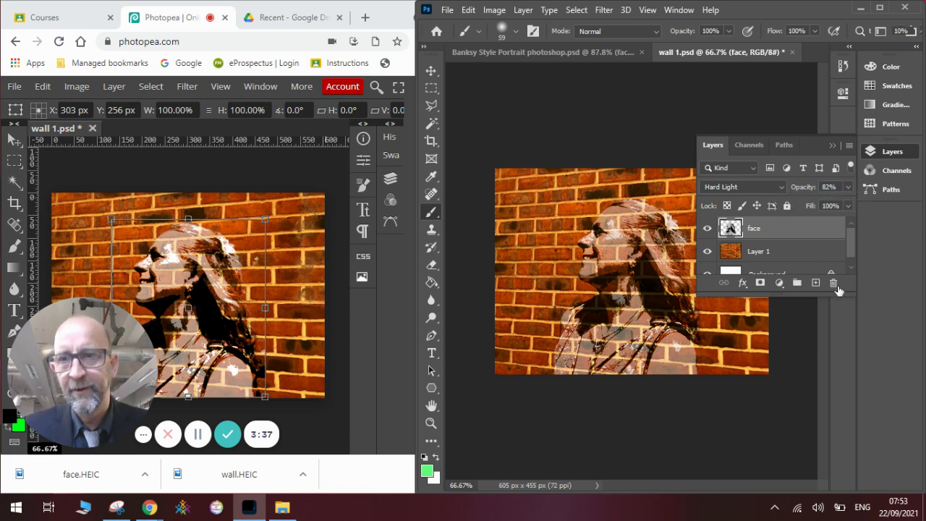
# - Close the floating Layers panel, leaving the finished Photoshop result in place
pyautogui.click(834, 145)
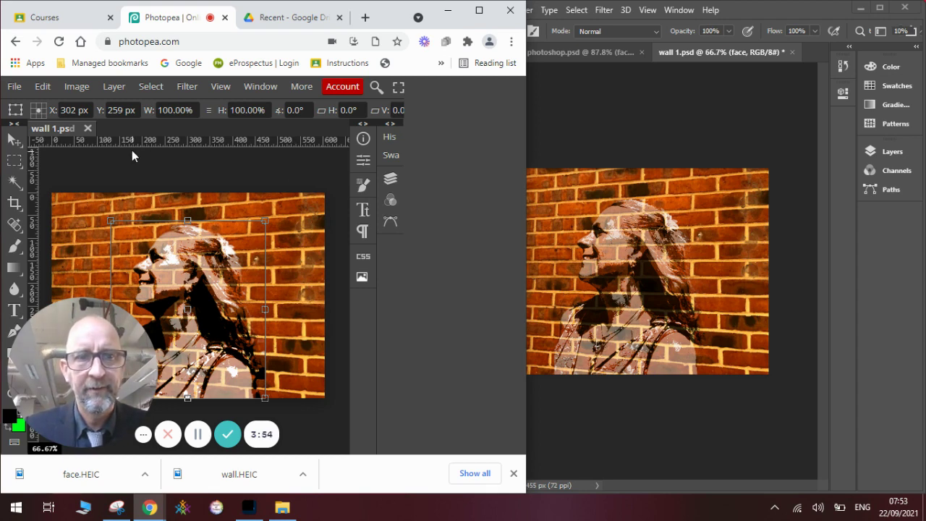
# - Open wall 1 from the Grafiti folder in a new Photopea tab
pyautogui.moveTo(131, 150)
pyautogui.mouseDown()
pyautogui.moveTo(89, 151)
pyautogui.moveTo(184, 146)
pyautogui.moveTo(149, 145)
pyautogui.mouseUp()
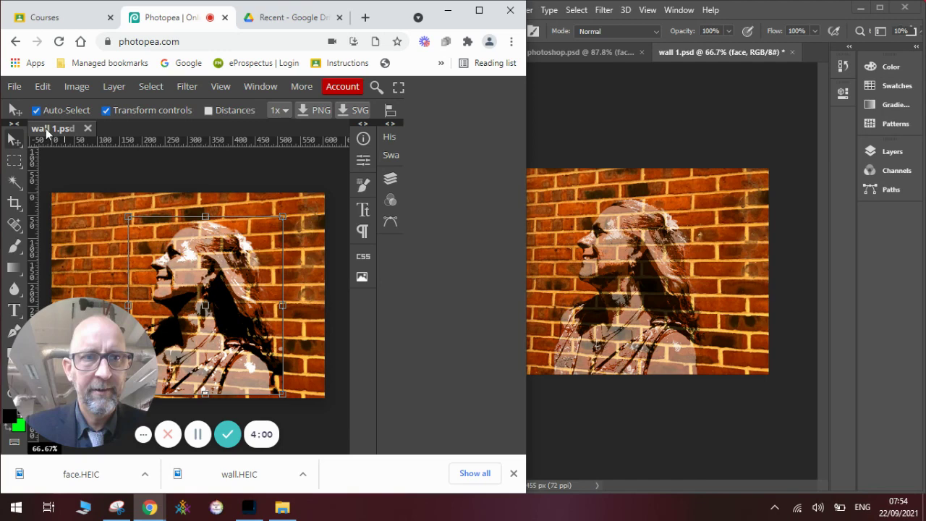
pyautogui.click(12, 88)
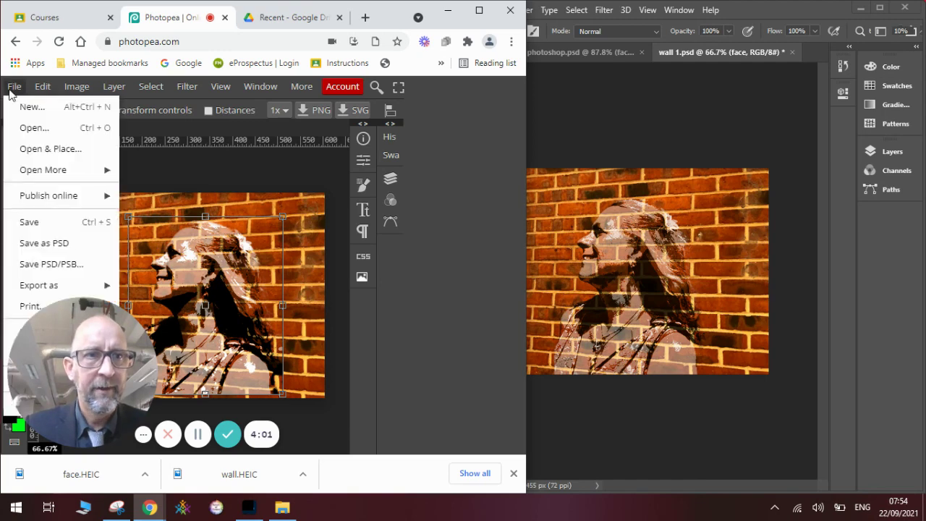
pyautogui.click(25, 127)
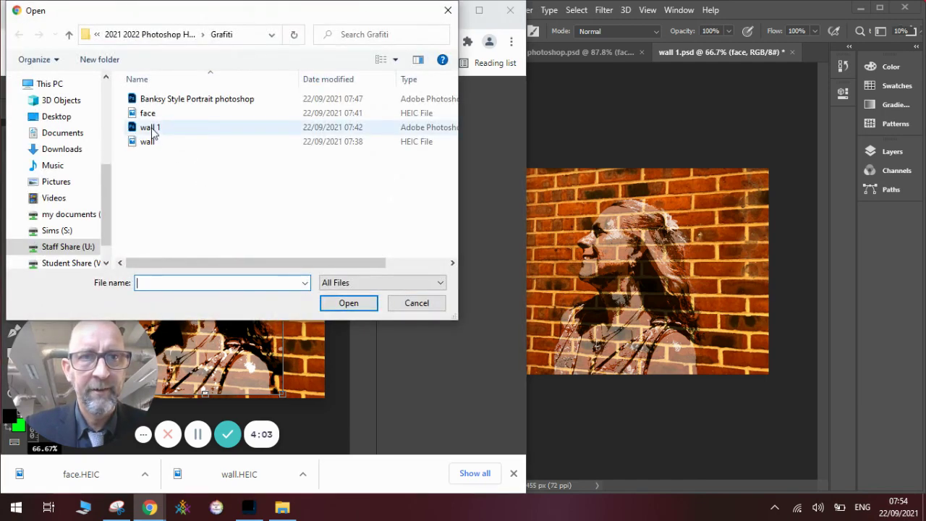
pyautogui.click(151, 128)
pyautogui.click(349, 303)
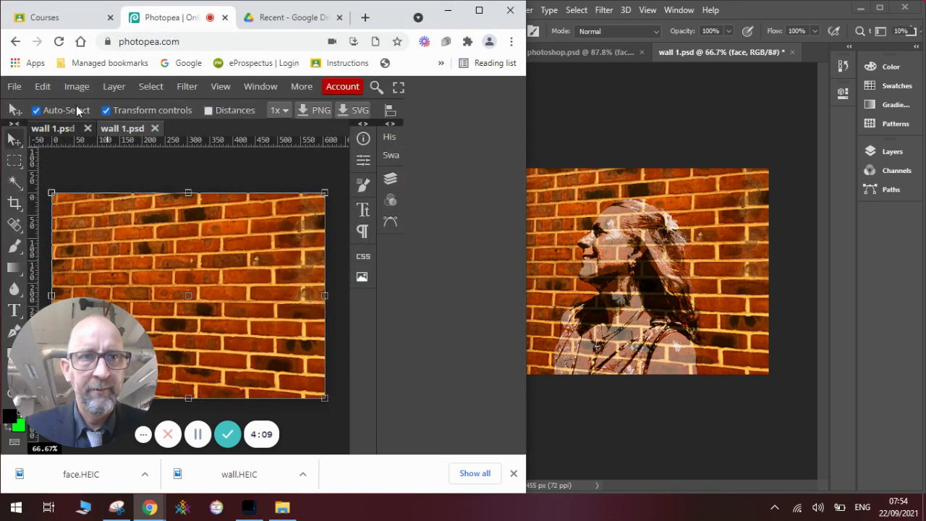
# - Use File > Open & Place to put the face photo onto the wall 1 tab
pyautogui.click(15, 87)
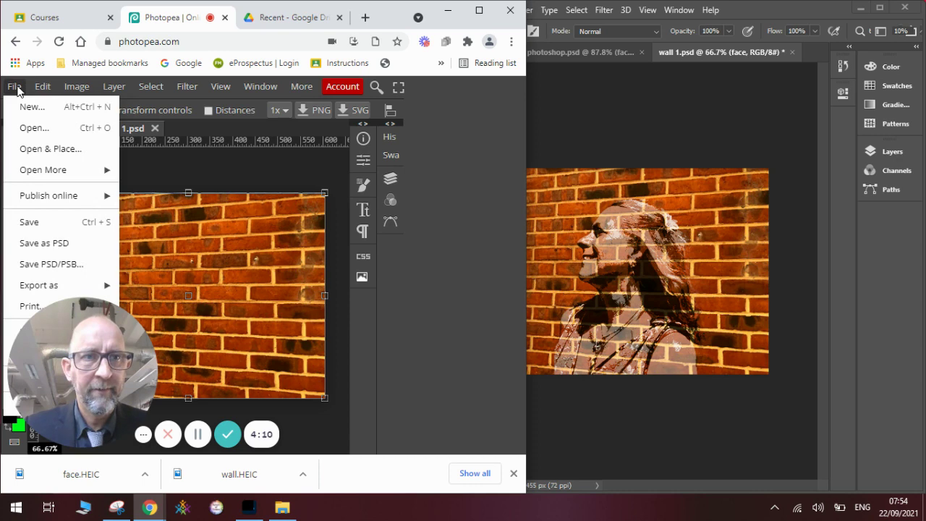
pyautogui.click(42, 149)
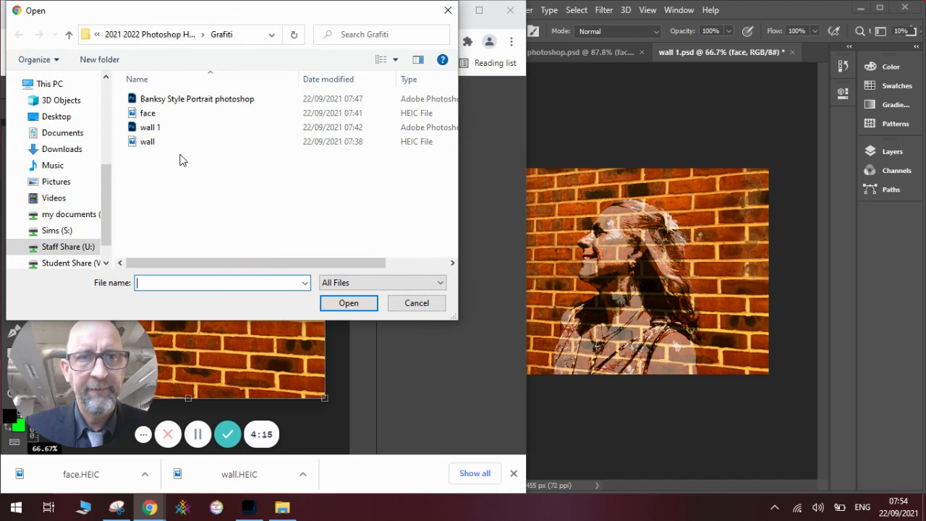
pyautogui.click(158, 115)
pyautogui.click(349, 303)
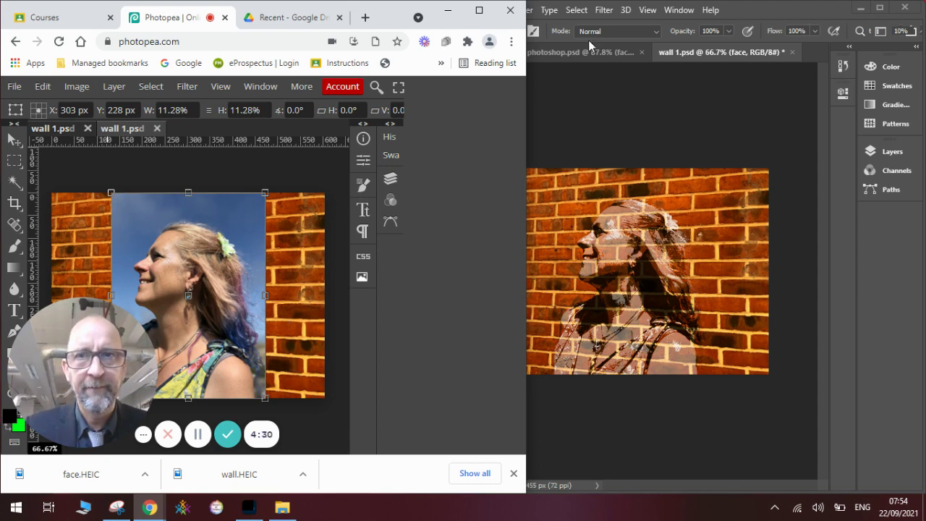
pyautogui.click(577, 9)
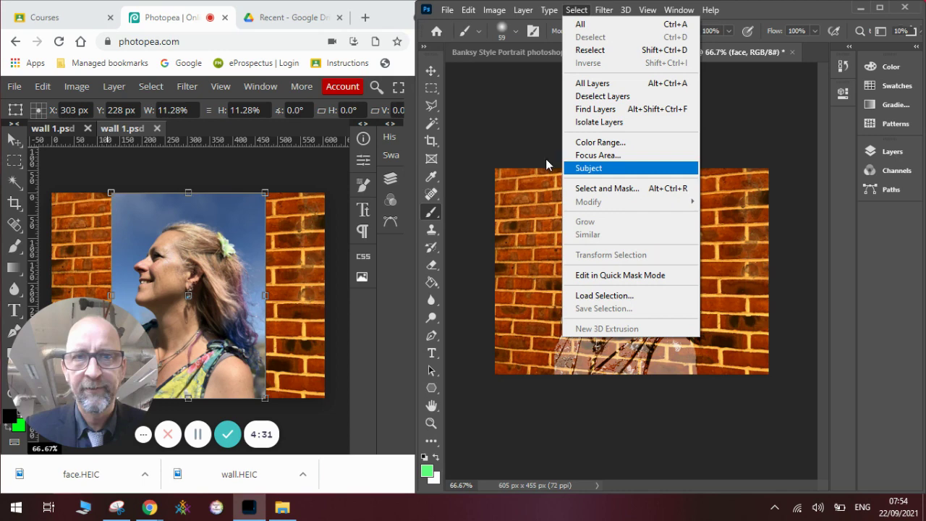
pyautogui.click(187, 166)
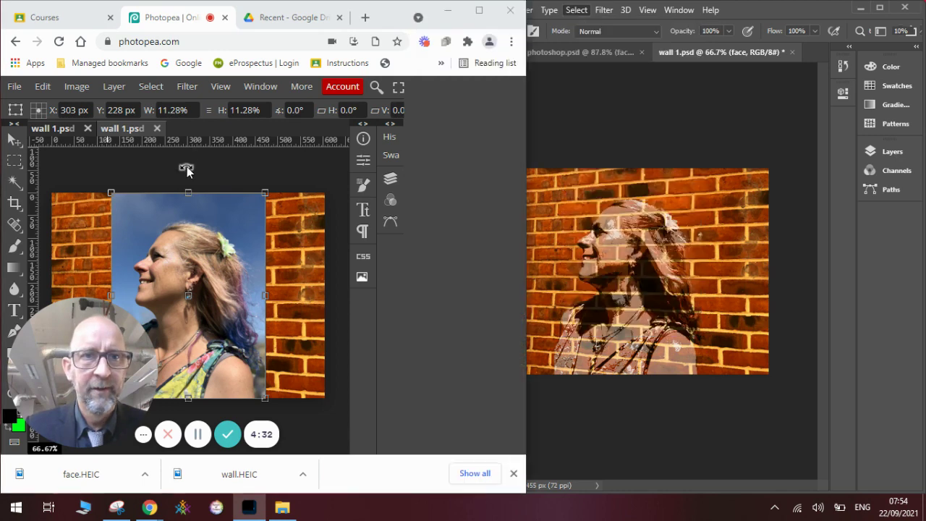
pyautogui.click(151, 86)
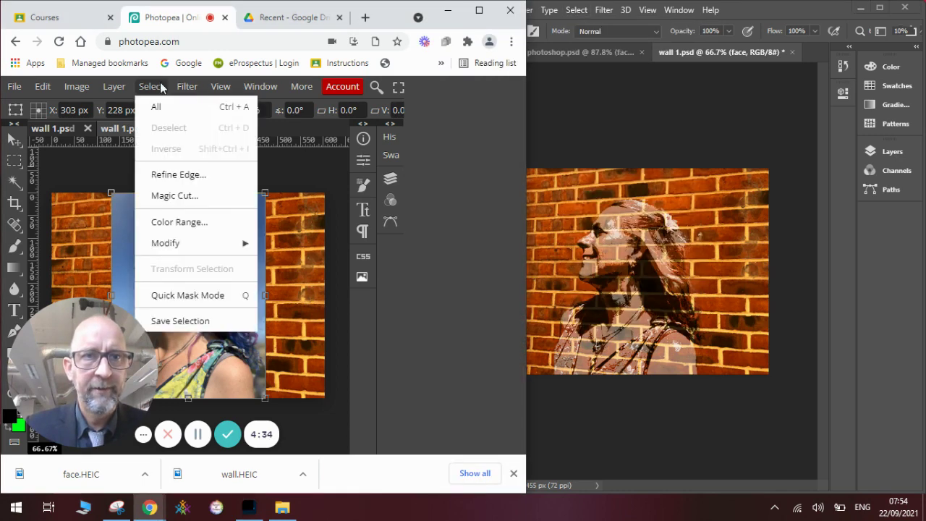
pyautogui.click(192, 203)
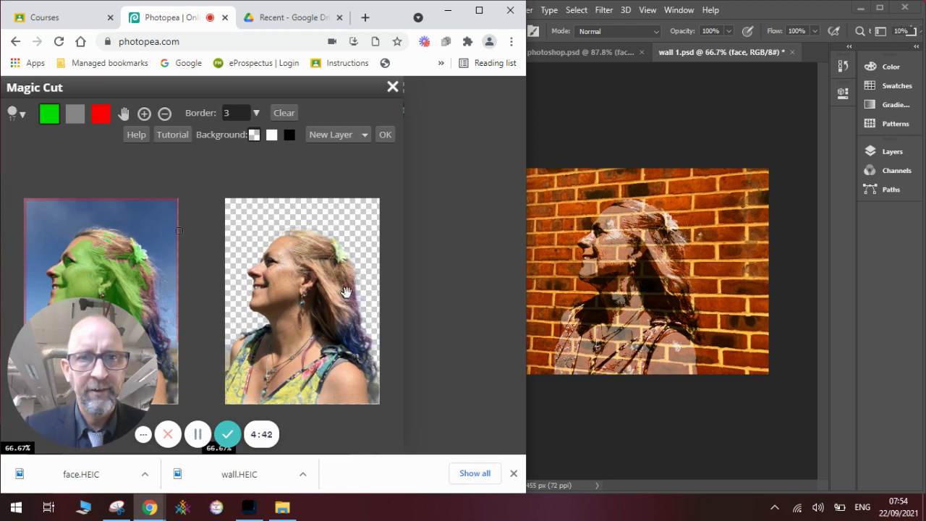
pyautogui.click(386, 135)
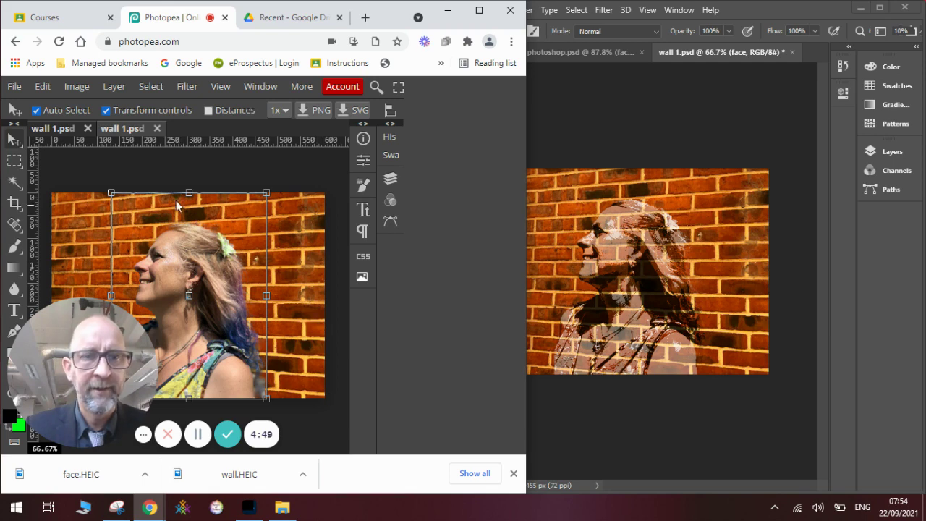
# - Apply Image > Adjustments > Posterize with Levels 3 to the face photo
pyautogui.click(69, 85)
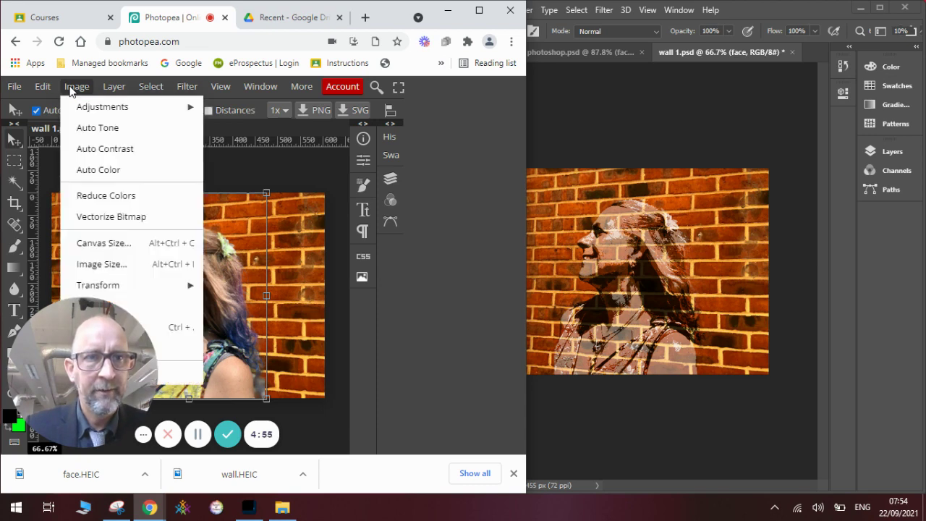
pyautogui.moveTo(84, 107)
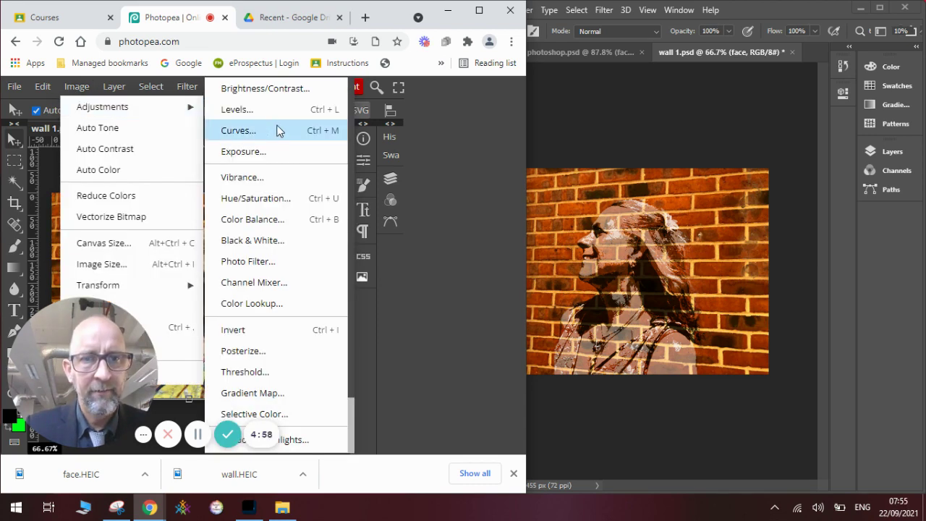
pyautogui.click(271, 352)
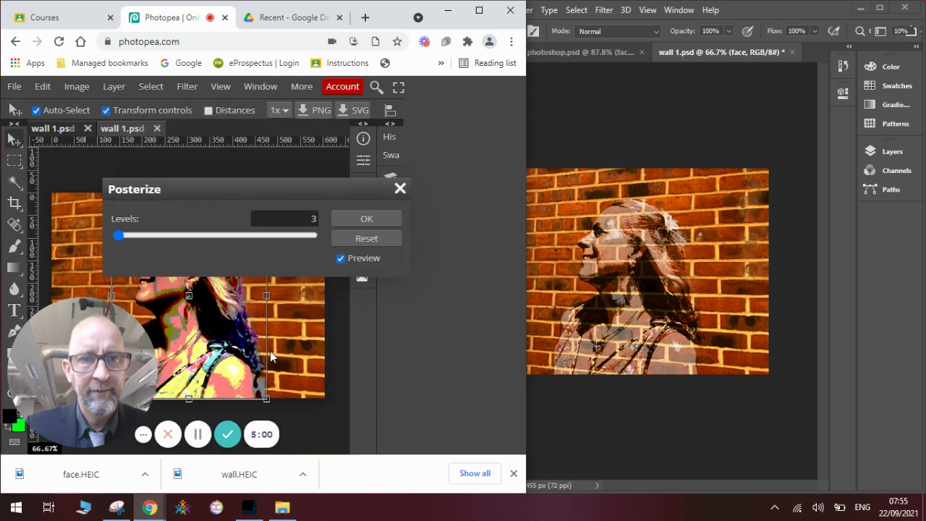
pyautogui.moveTo(119, 236)
pyautogui.mouseDown()
pyautogui.moveTo(135, 243)
pyautogui.moveTo(110, 238)
pyautogui.moveTo(120, 240)
pyautogui.mouseUp()
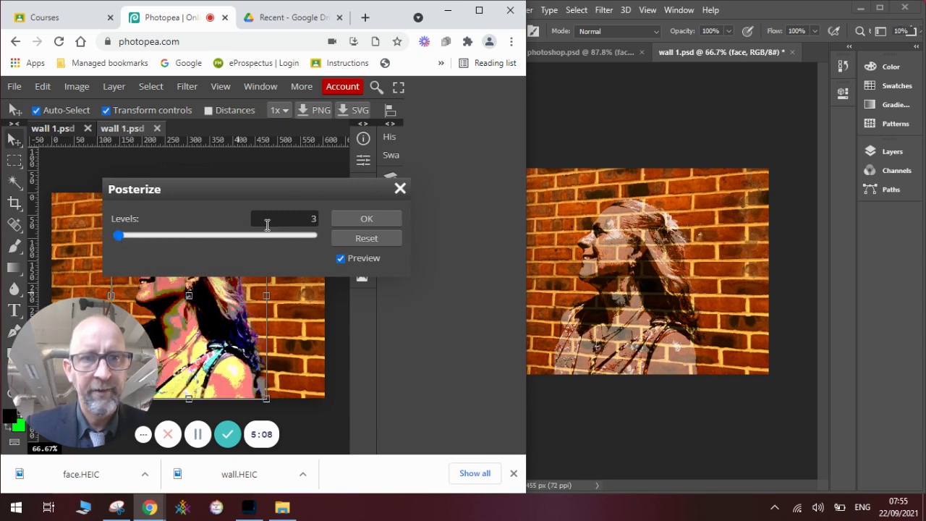
pyautogui.click(346, 223)
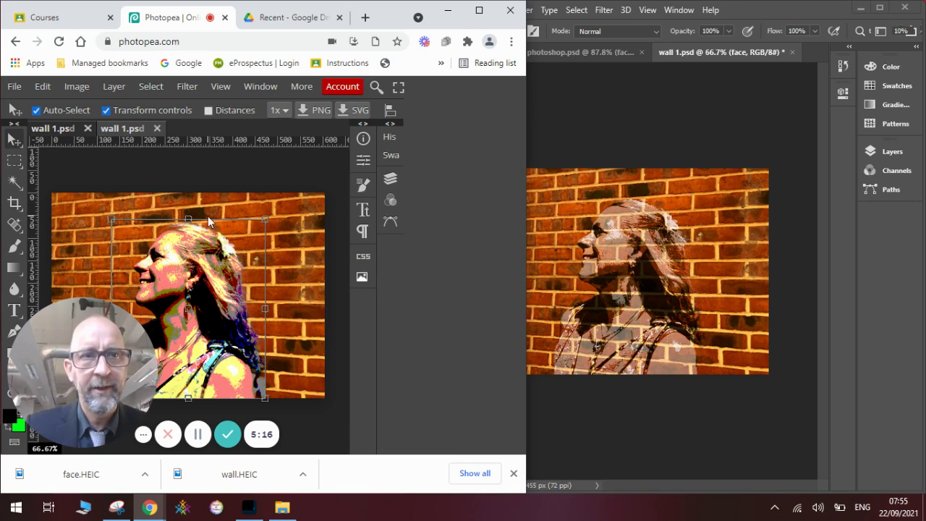
# - Desaturate the posterized face with Hue/Saturation at Saturation -100, then deselect the transform box
pyautogui.click(82, 88)
pyautogui.moveTo(94, 110)
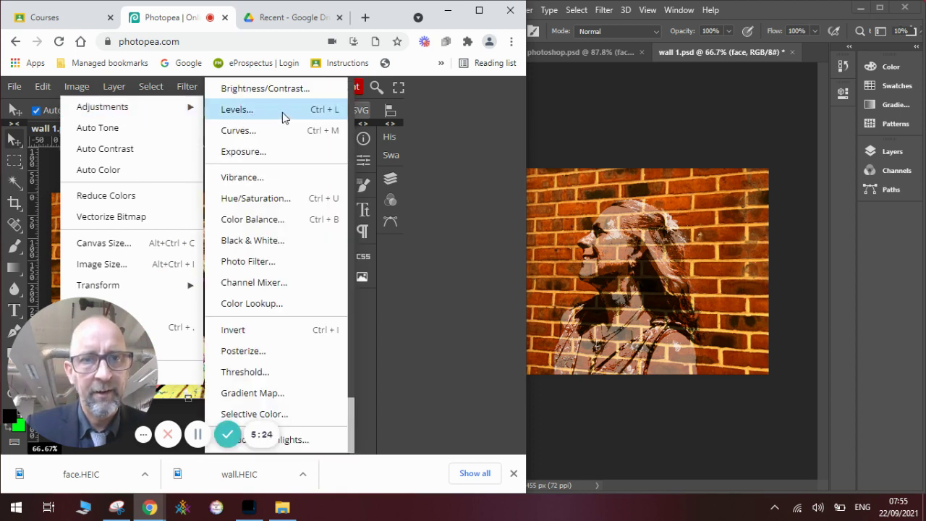
pyautogui.click(285, 198)
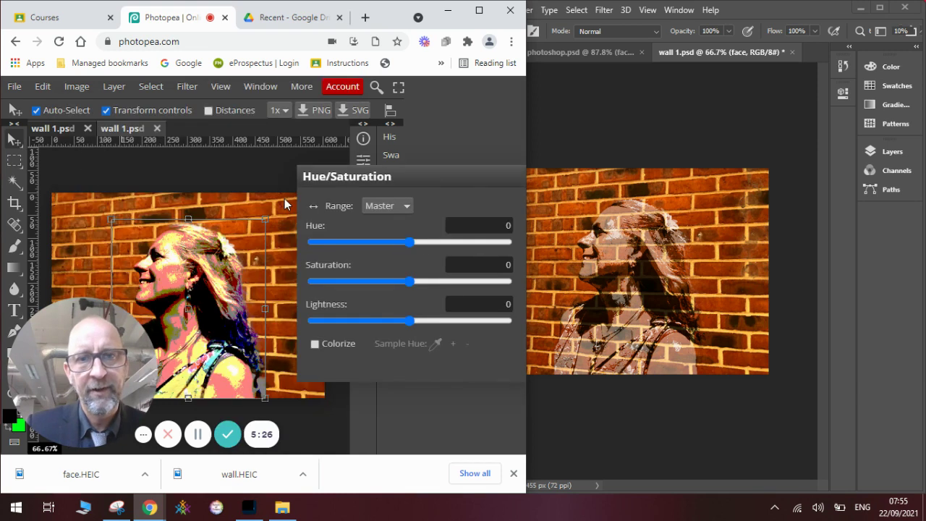
pyautogui.moveTo(410, 281); pyautogui.dragTo(313, 285)
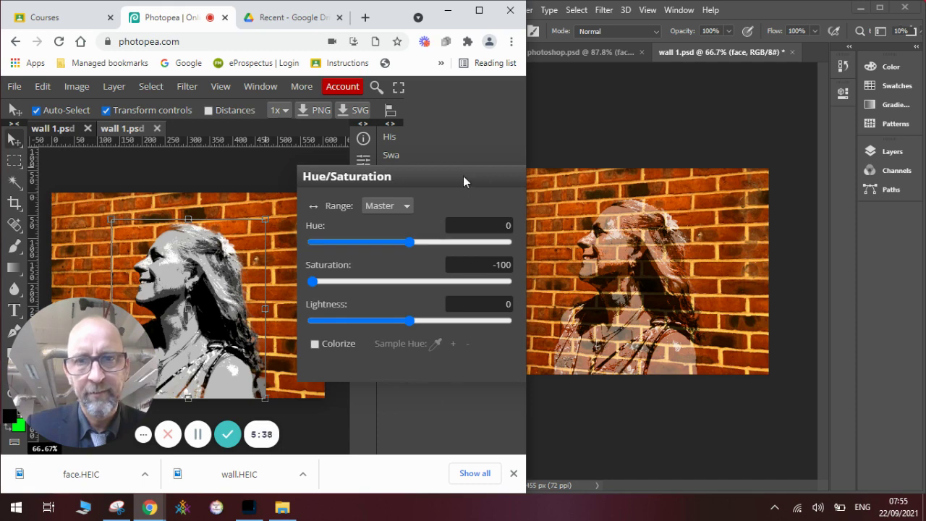
pyautogui.moveTo(463, 179); pyautogui.dragTo(373, 191)
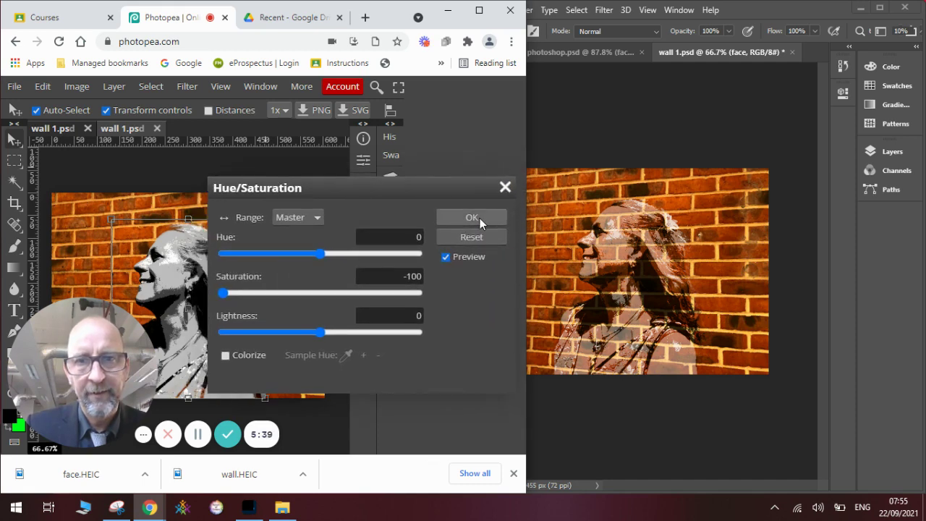
pyautogui.moveTo(443, 186); pyautogui.dragTo(381, 165)
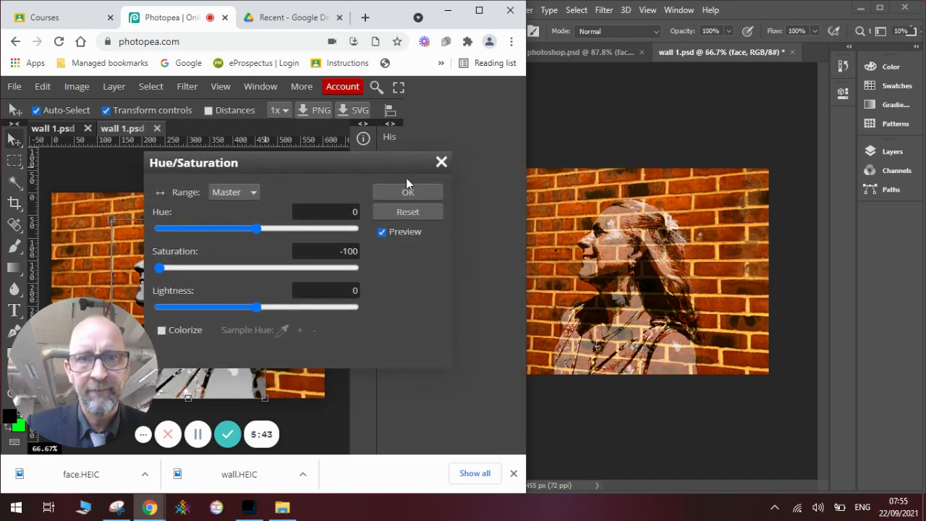
pyautogui.click(409, 192)
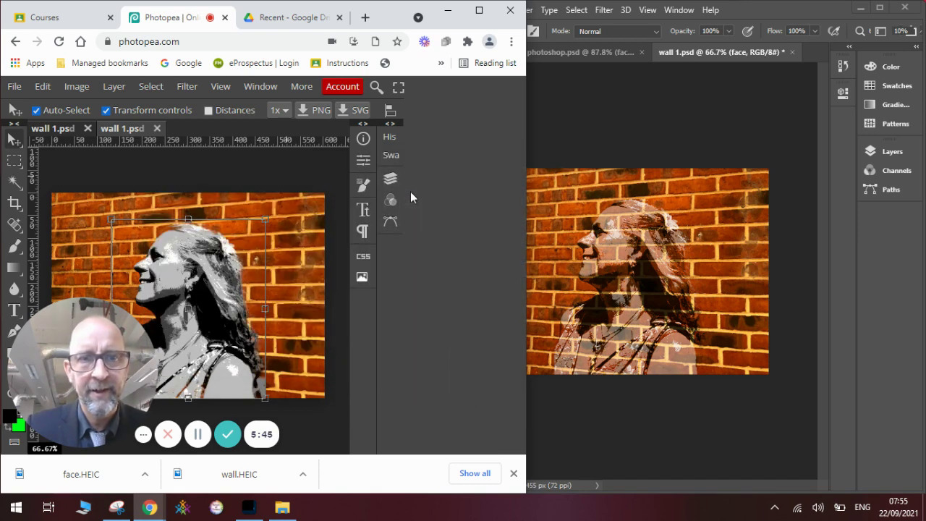
pyautogui.click(263, 180)
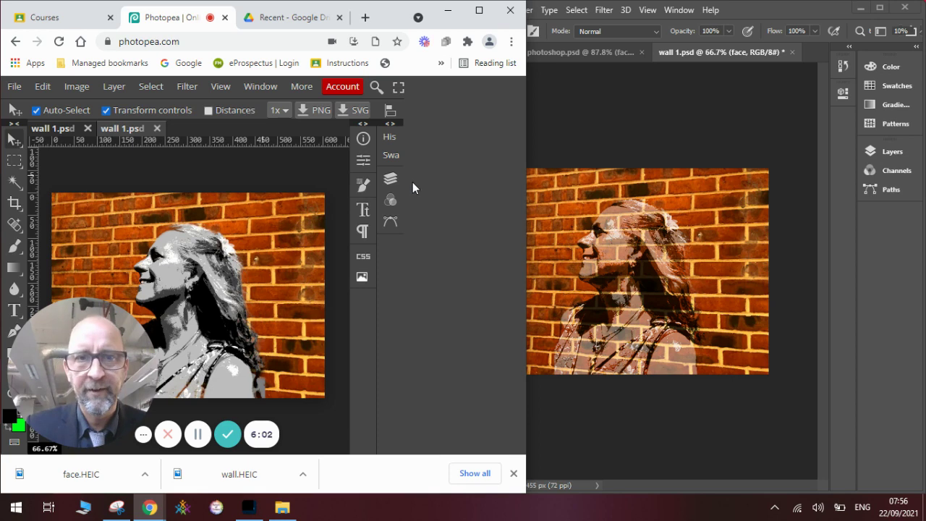
# - Select the black-and-white face layer and preview the Multiply and Overlay blend modes
pyautogui.click(390, 181)
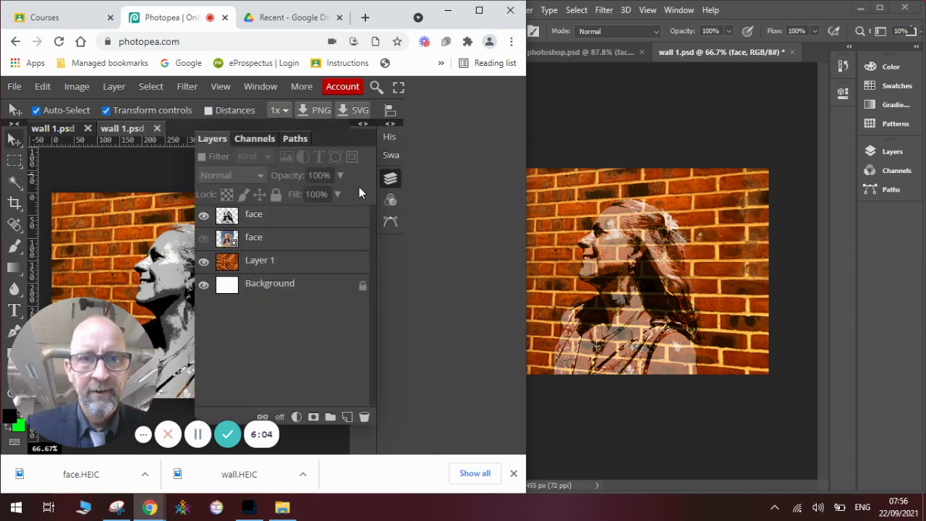
pyautogui.click(267, 222)
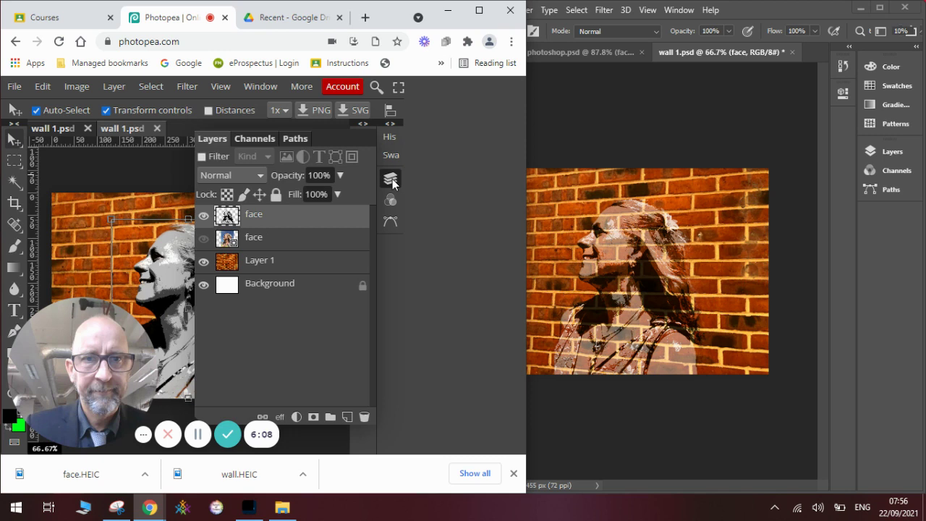
pyautogui.click(260, 178)
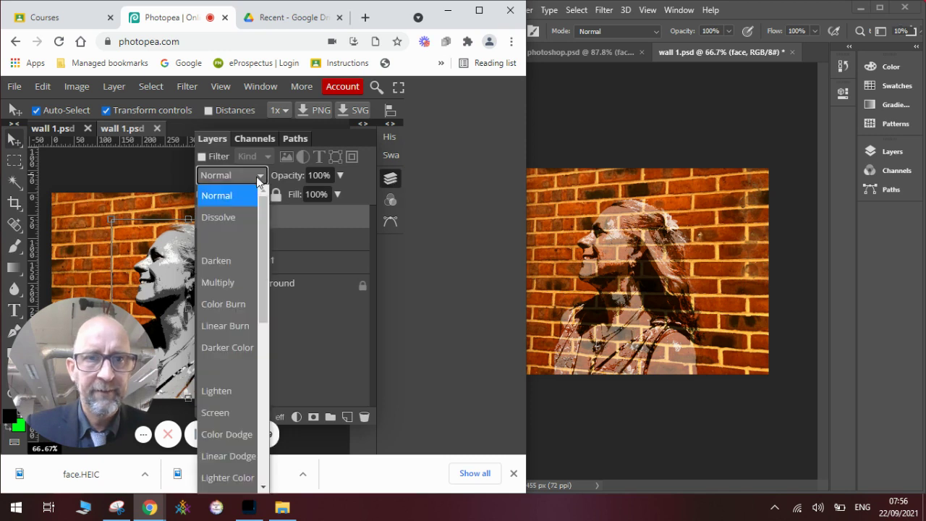
pyautogui.click(229, 283)
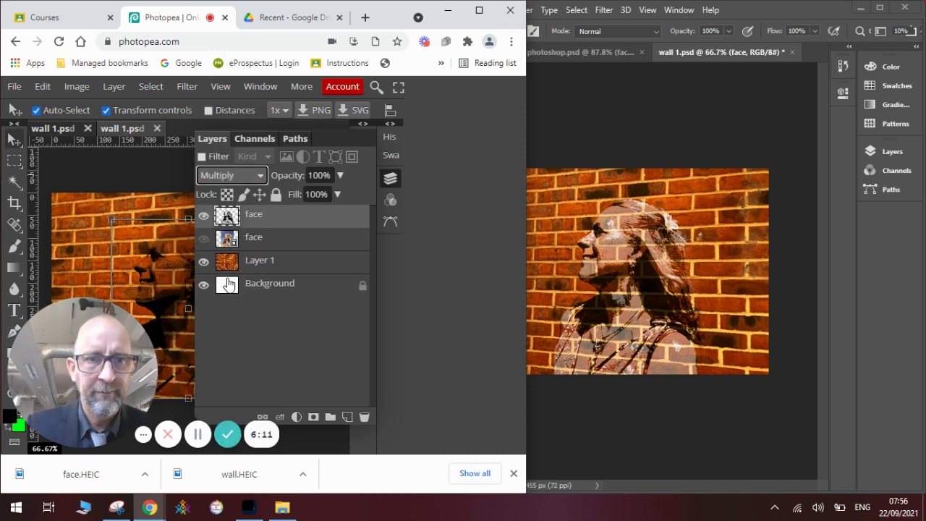
pyautogui.click(390, 180)
pyautogui.click(390, 180)
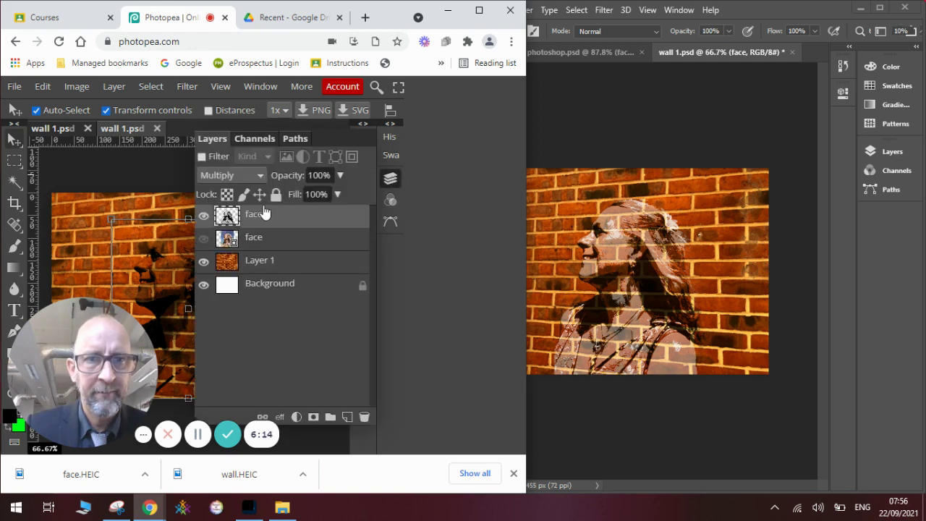
pyautogui.click(221, 175)
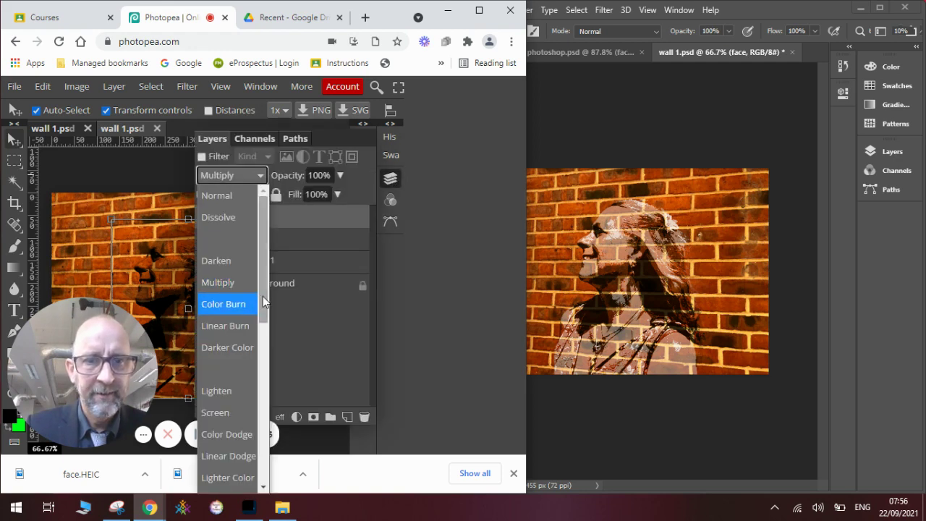
pyautogui.moveTo(262, 310); pyautogui.dragTo(262, 372)
pyautogui.click(231, 344)
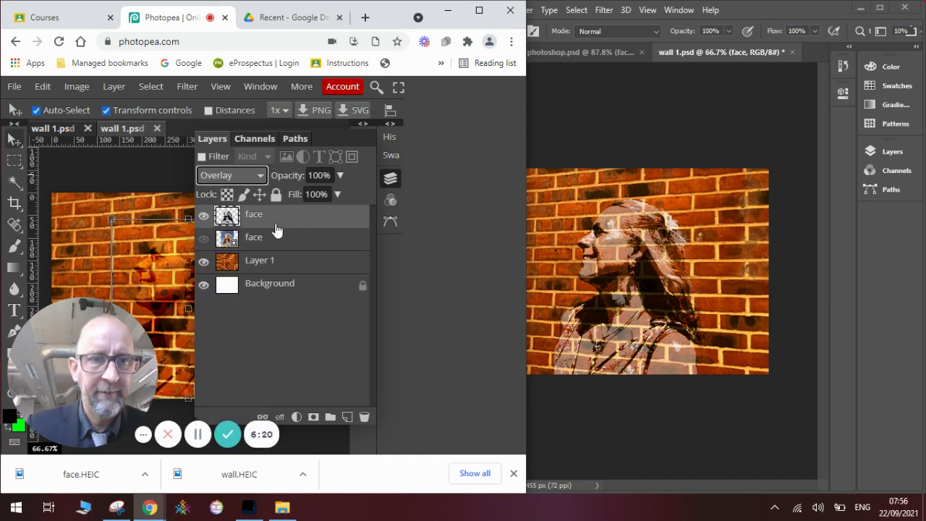
# - Set the face layer's blend mode to Hard Light and clear the transform box
pyautogui.click(259, 176)
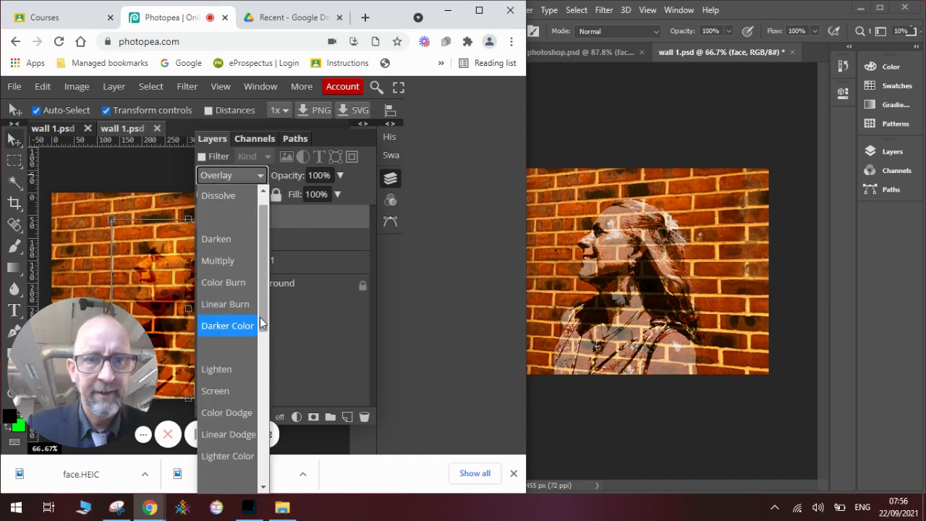
pyautogui.moveTo(262, 325); pyautogui.dragTo(260, 384)
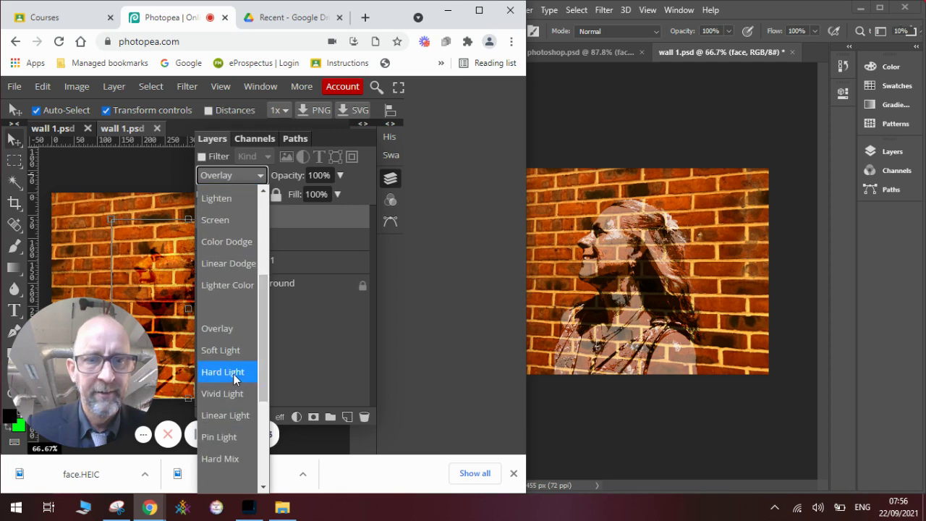
pyautogui.click(233, 372)
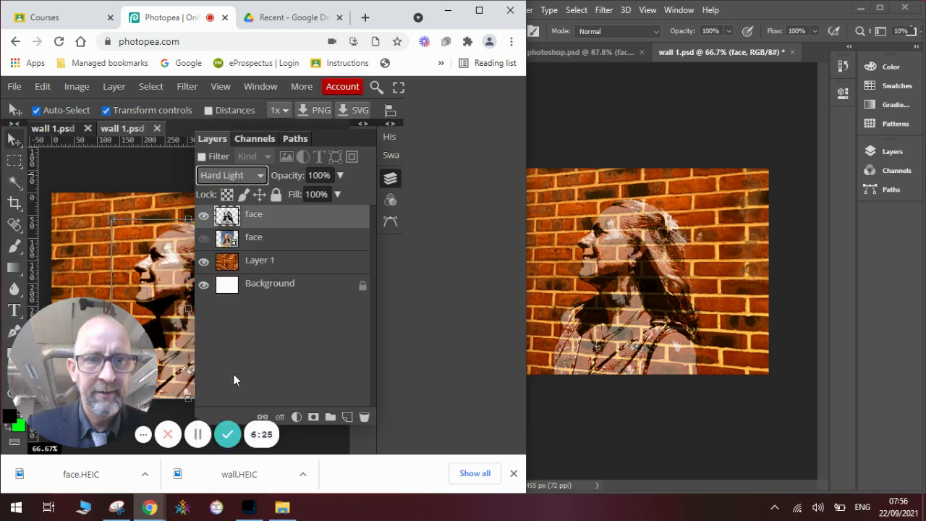
pyautogui.click(390, 180)
pyautogui.click(308, 181)
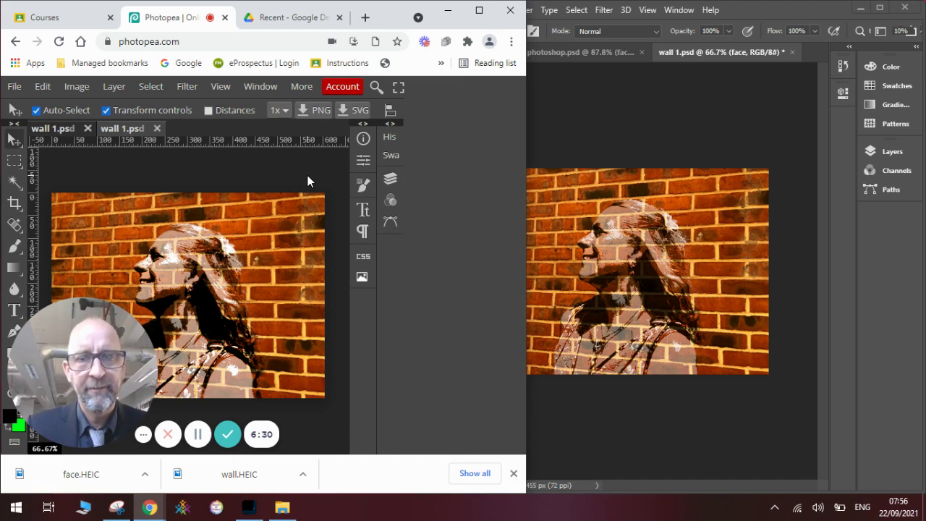
# - Bring Photoshop's wall 1.psd to the front beside the Photopea version
pyautogui.click(587, 112)
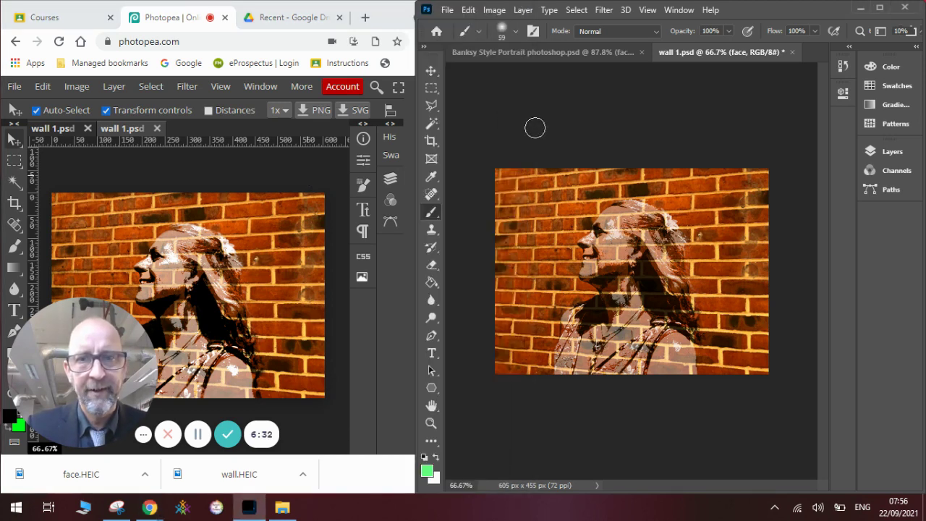